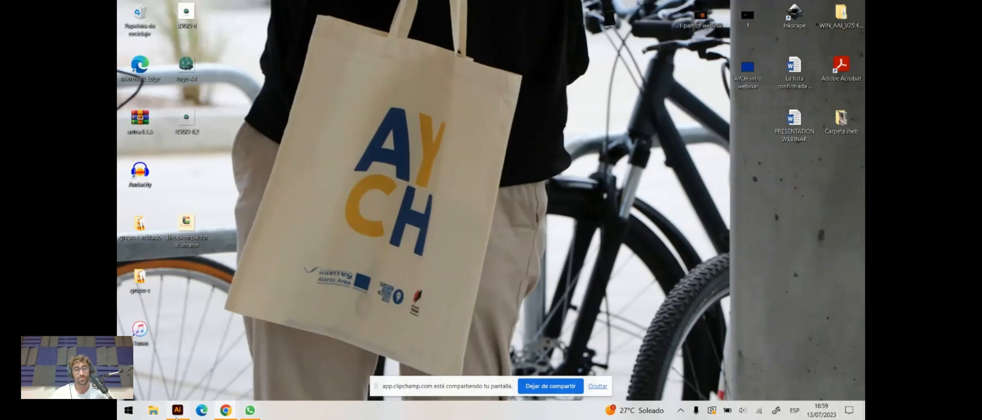
# Step: Switch to Adobe Illustrator and start setting up a new document
pyautogui.moveTo(179, 415)
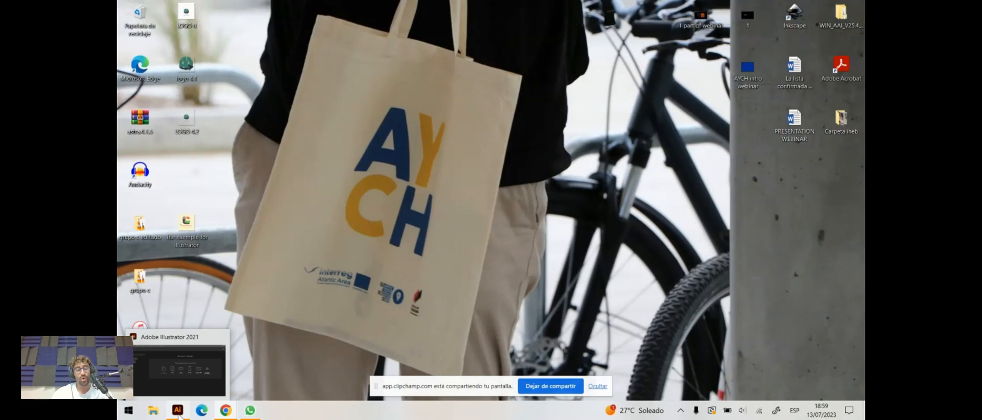
pyautogui.click(177, 411)
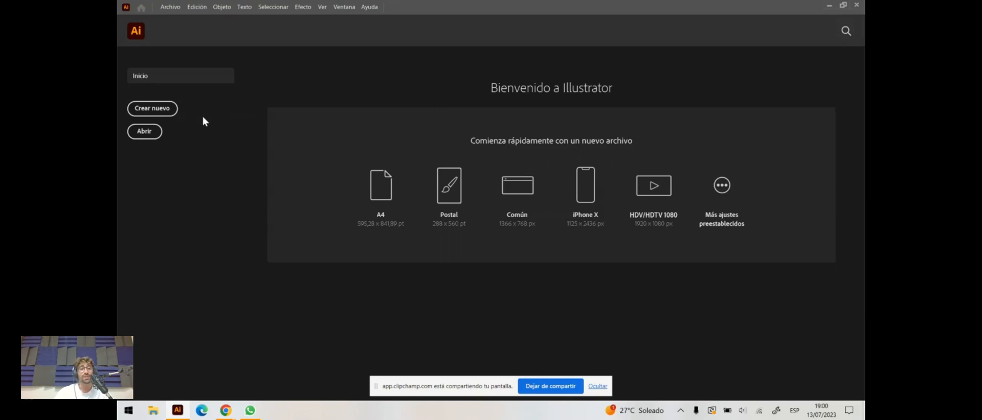
pyautogui.click(163, 112)
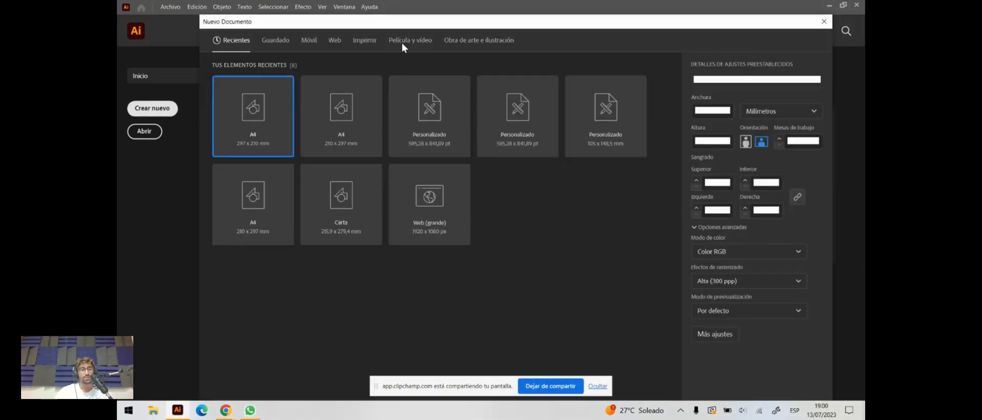
pyautogui.moveTo(412, 27); pyautogui.dragTo(397, 29)
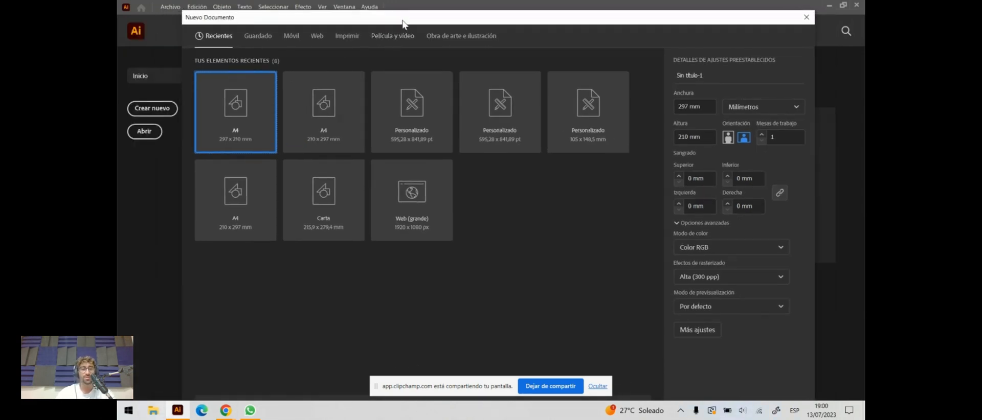
pyautogui.moveTo(402, 24)
pyautogui.mouseDown()
pyautogui.moveTo(455, 8)
pyautogui.moveTo(344, 3)
pyautogui.moveTo(388, 79)
pyautogui.moveTo(472, 60)
pyautogui.moveTo(386, 57)
pyautogui.moveTo(409, 15)
pyautogui.mouseUp()
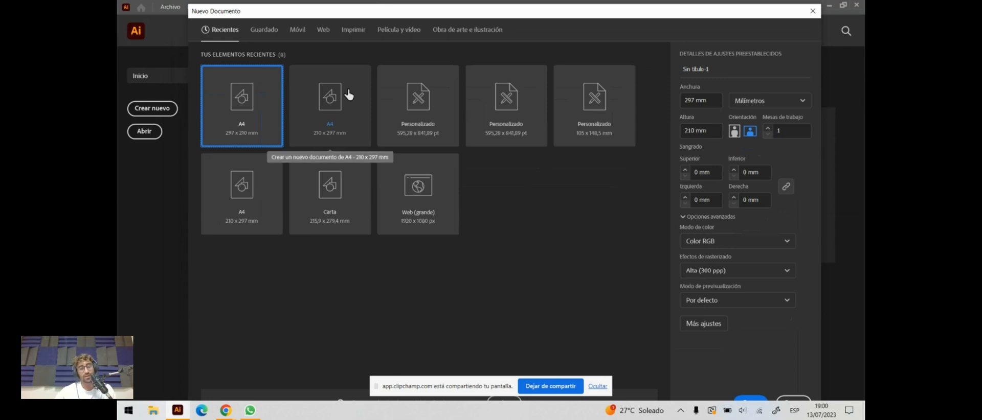
# Step: Examine the portrait A4 and custom document presets, including their colour mode and raster effects options
pyautogui.click(327, 112)
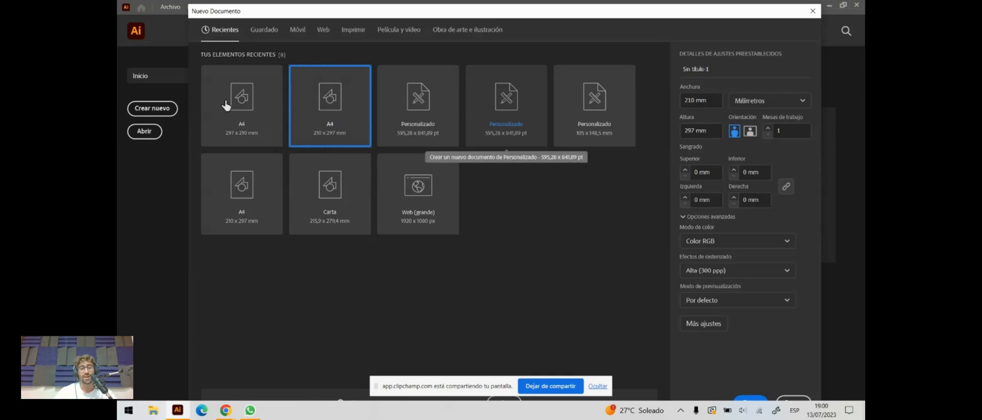
pyautogui.click(445, 131)
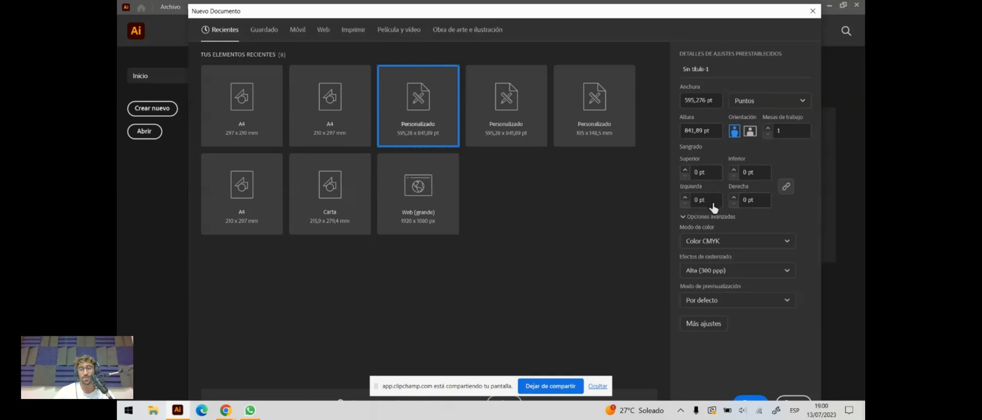
pyautogui.click(722, 246)
pyautogui.click(722, 246)
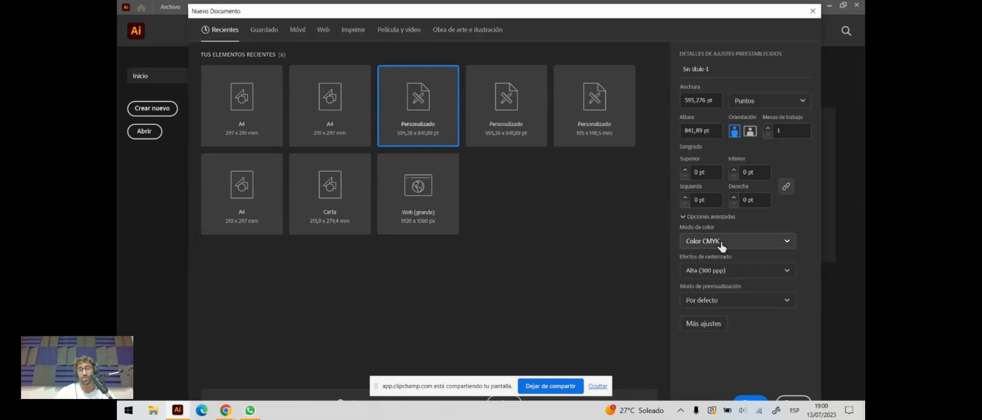
pyautogui.click(728, 274)
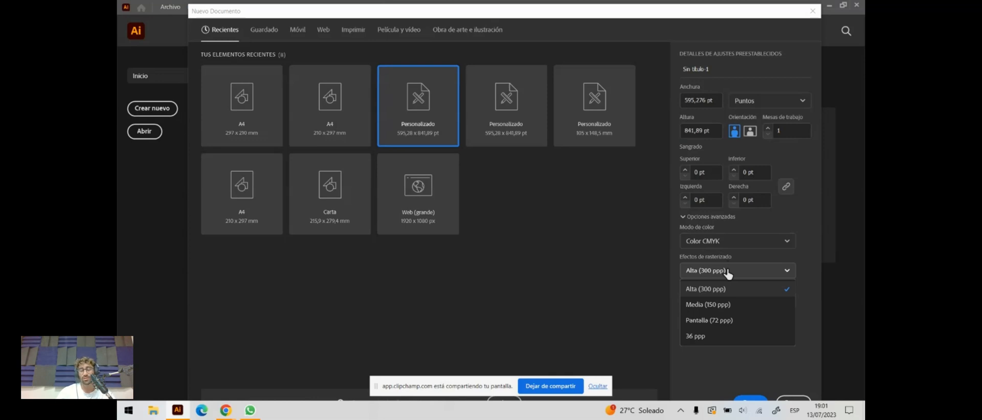
pyautogui.click(604, 245)
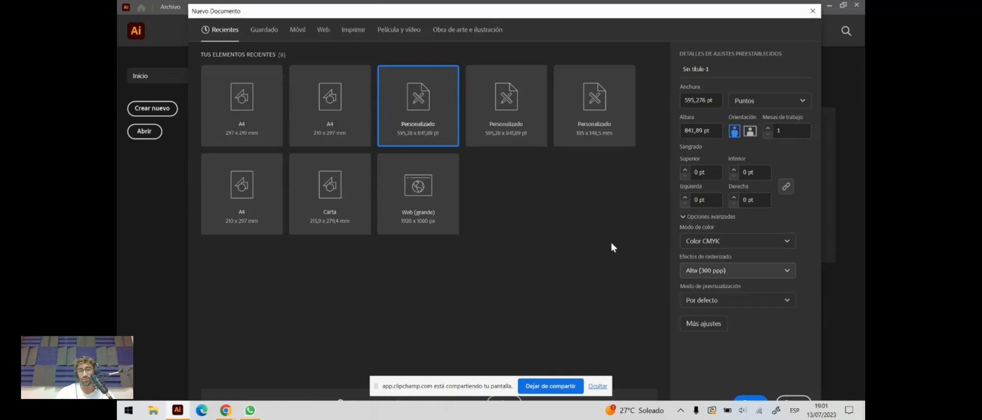
# Step: Create a landscape A4 document of 297 x 210 mm with RGB colour mode and 300 ppi raster effects
pyautogui.click(252, 107)
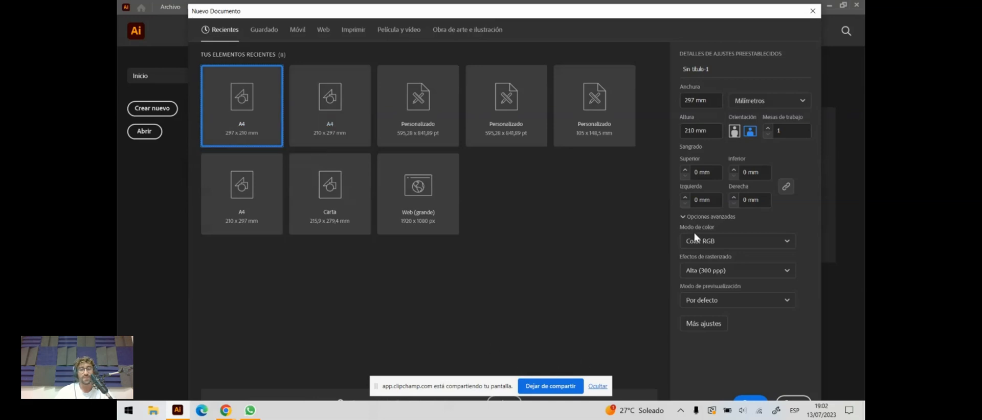
pyautogui.click(734, 243)
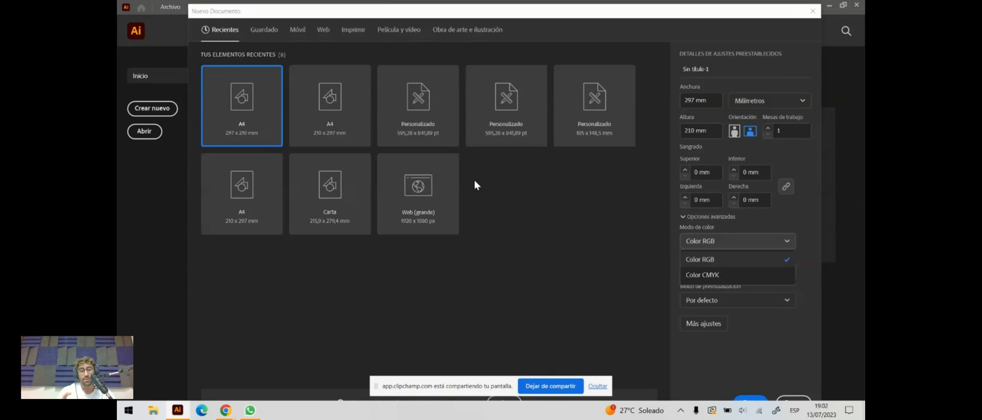
pyautogui.click(609, 253)
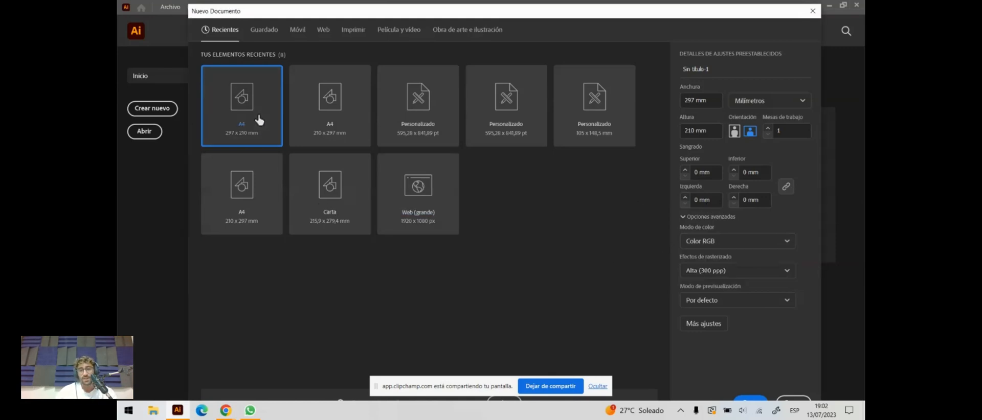
pyautogui.press('Escape')
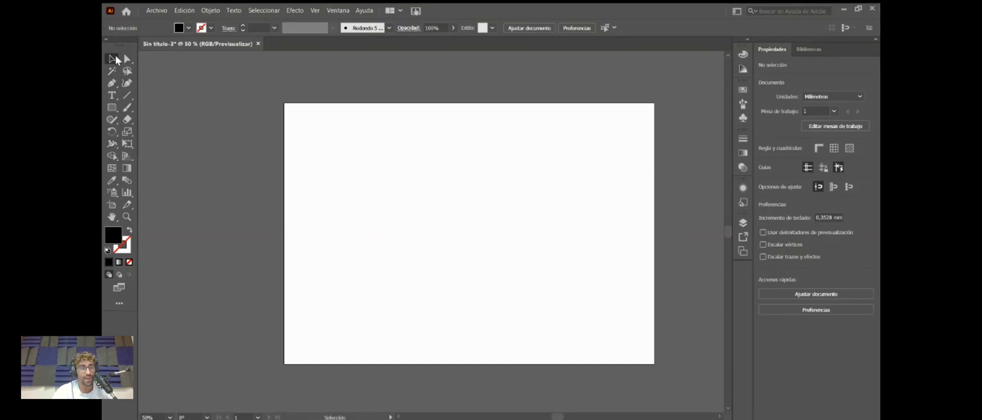
# Step: Detach the toolbox so it floats beside the artboard, and demonstrate the Selection tool on the empty artboard
pyautogui.moveTo(121, 45)
pyautogui.mouseDown()
pyautogui.moveTo(140, 72)
pyautogui.moveTo(330, 111)
pyautogui.moveTo(330, 94)
pyautogui.moveTo(152, 66)
pyautogui.moveTo(123, 47)
pyautogui.mouseUp()
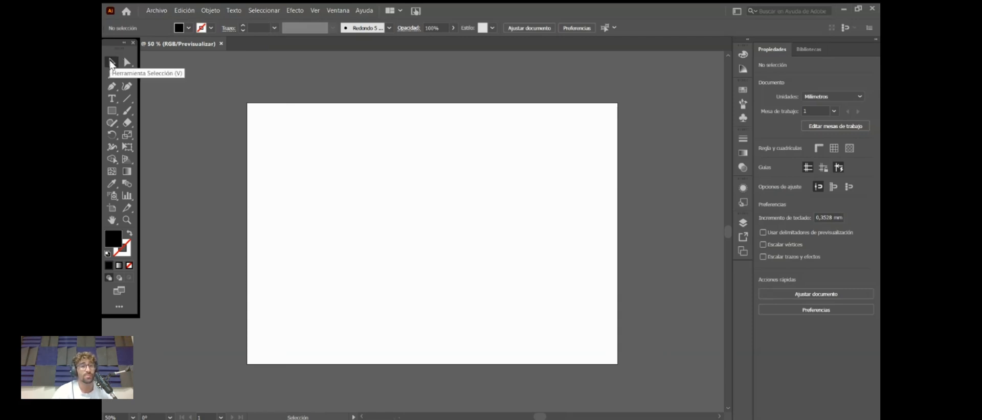
pyautogui.moveTo(330, 122); pyautogui.dragTo(550, 247)
pyautogui.moveTo(387, 159); pyautogui.dragTo(438, 233)
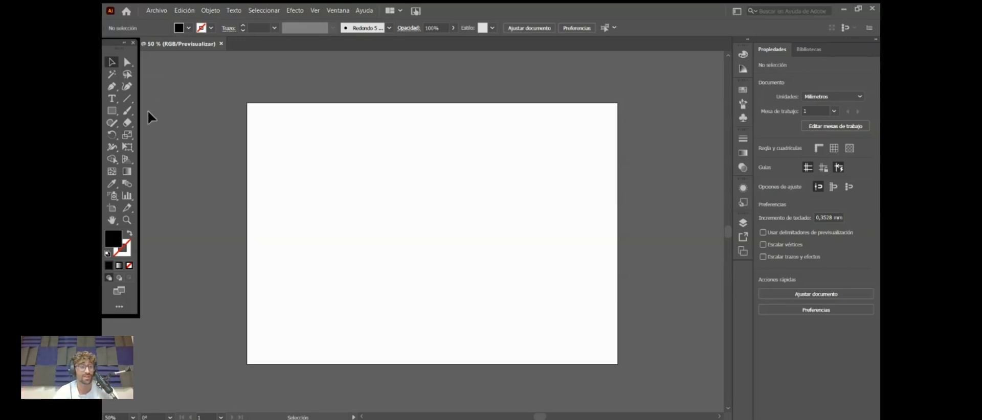
# Step: Add an area text frame about 128 x 45 mm in the artboard's upper part containing "adobe illustrator"
pyautogui.click(110, 100)
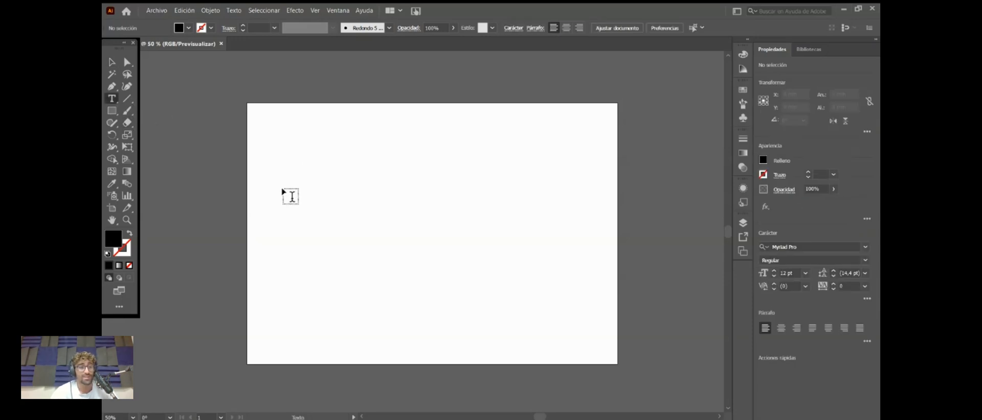
pyautogui.moveTo(320, 152); pyautogui.dragTo(465, 190)
pyautogui.press('BackSpace')
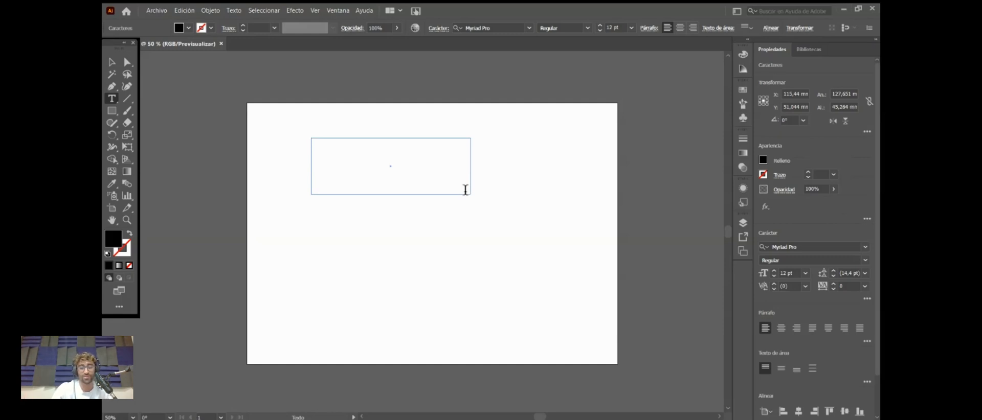
pyautogui.write('adobe illustrator')
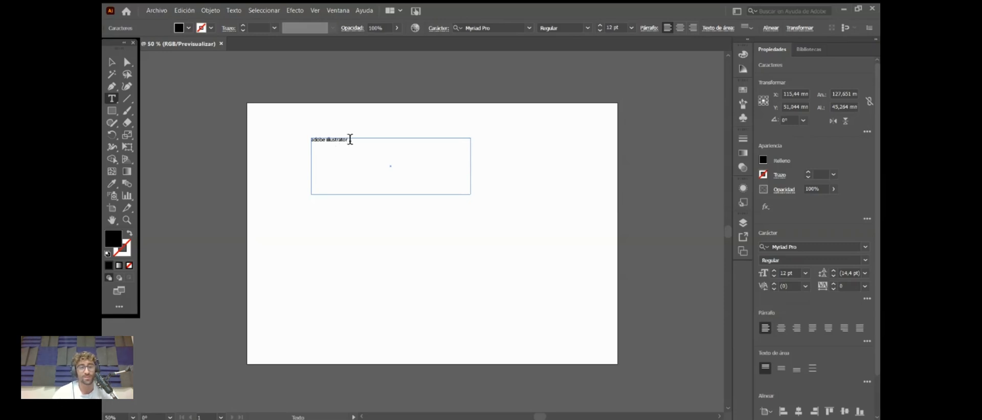
# Step: Change the font family of the whole "adobe illustrator" text to Cocogoose
pyautogui.moveTo(350, 140); pyautogui.dragTo(310, 139)
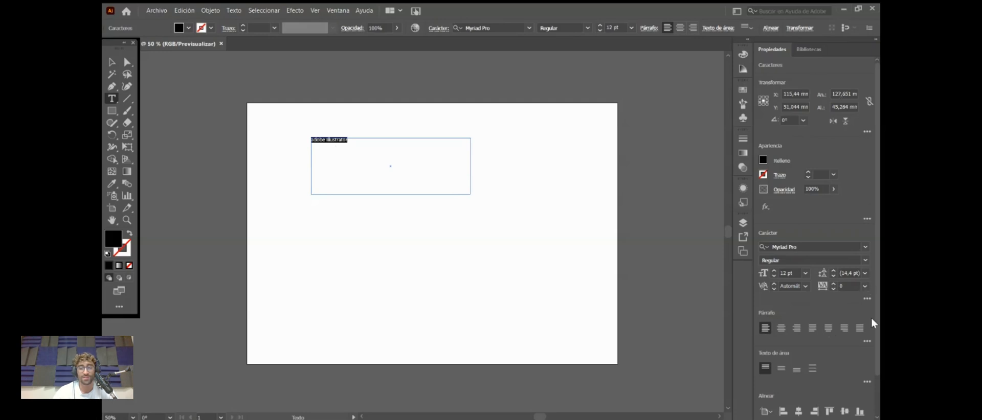
pyautogui.click(864, 248)
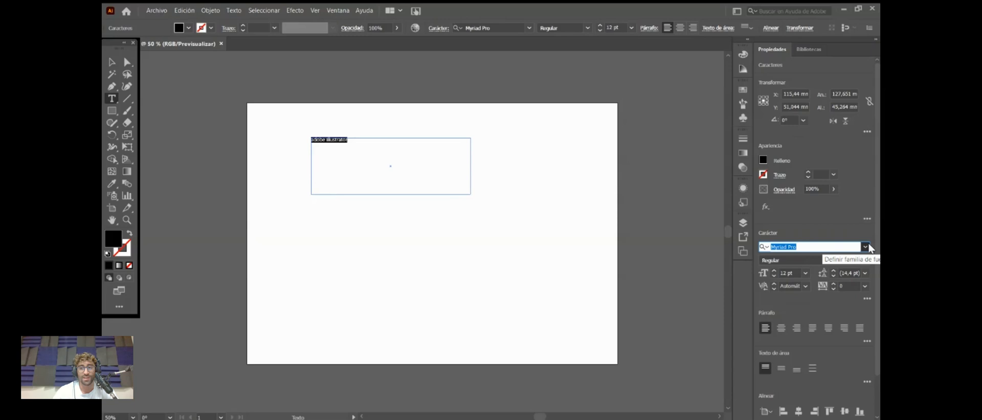
pyautogui.click(864, 250)
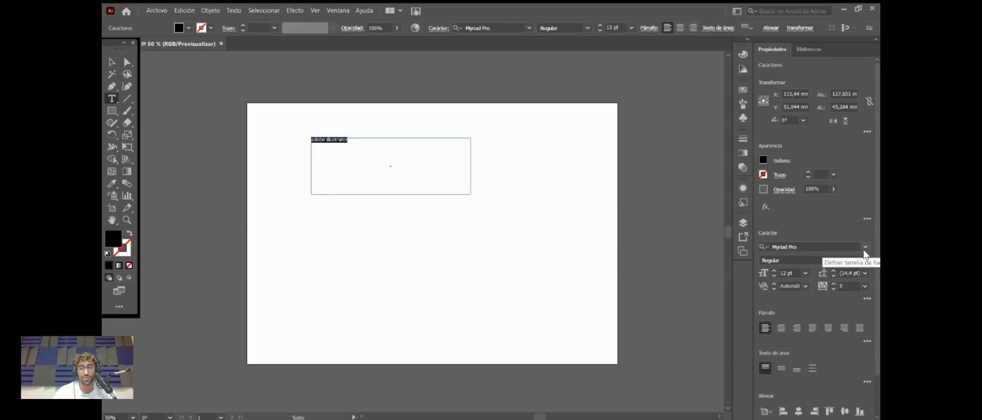
pyautogui.click(864, 249)
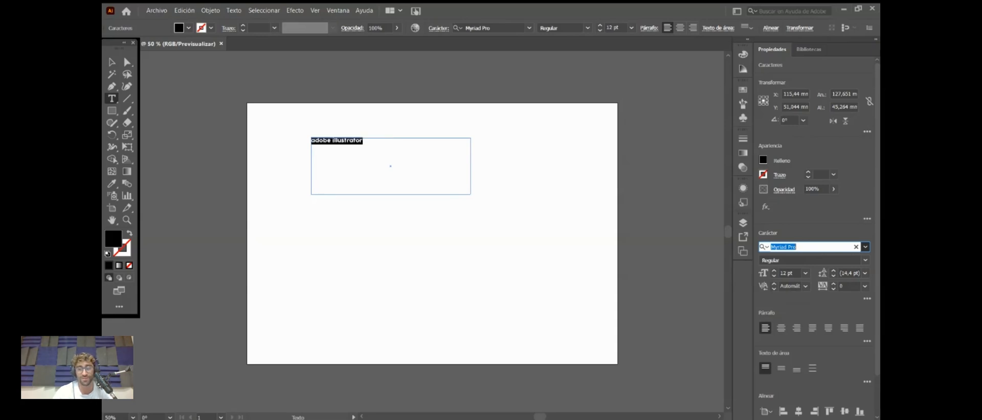
pyautogui.click(784, 377)
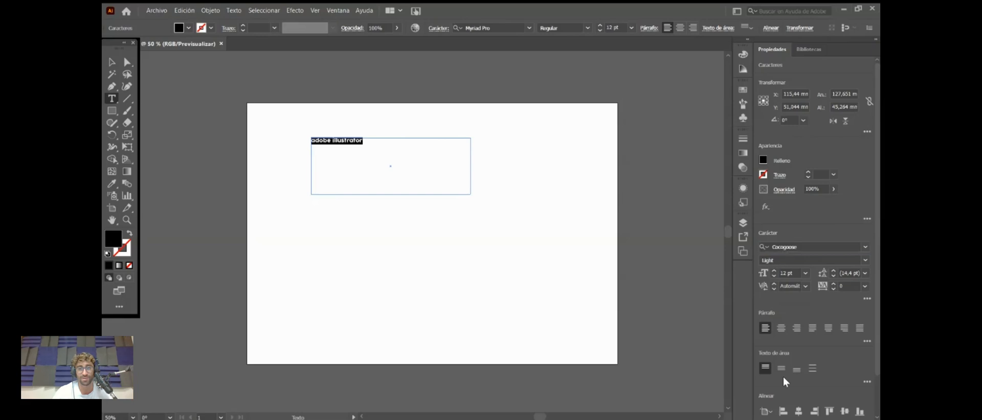
# Step: Set the "adobe illustrator" text to Regular style at 23 pt, try centred paragraph alignment and restore left alignment
pyautogui.click(773, 270)
pyautogui.click(774, 270)
pyautogui.click(774, 270)
pyautogui.click(774, 270)
pyautogui.click(773, 270)
pyautogui.click(773, 271)
pyautogui.click(774, 276)
pyautogui.click(774, 275)
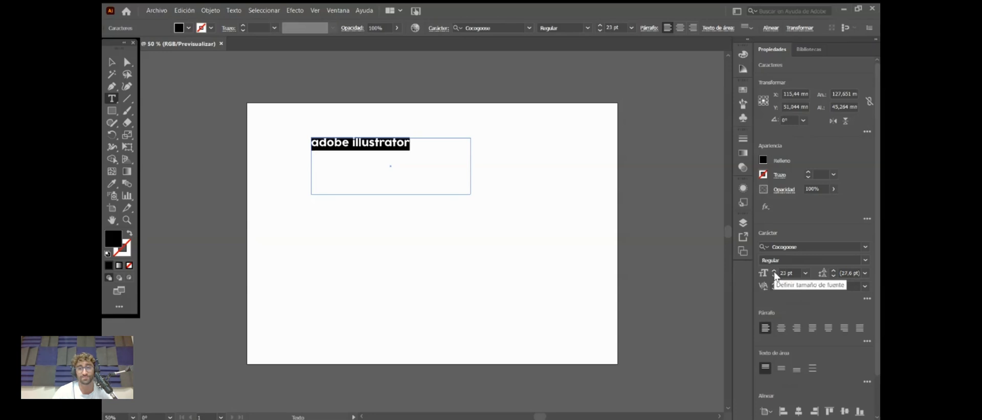
pyautogui.click(782, 329)
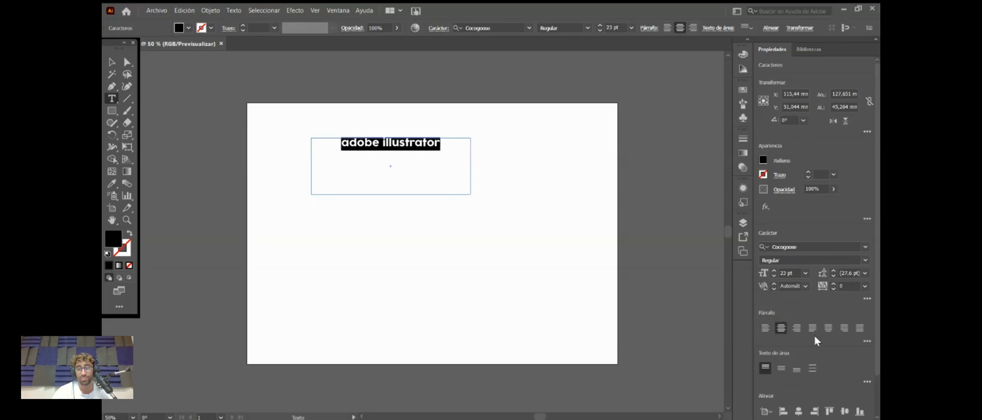
pyautogui.click(766, 330)
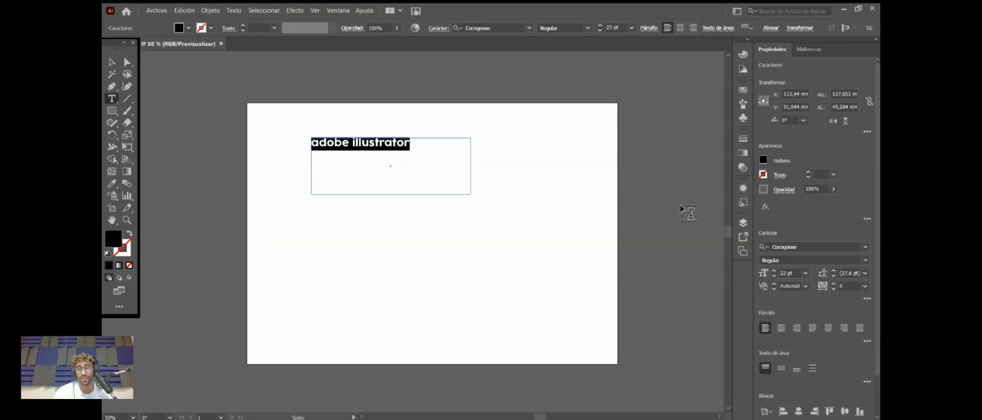
# Step: Fill the "adobe illustrator" text with the red colour EF0707 and deselect it
pyautogui.doubleClick(114, 239)
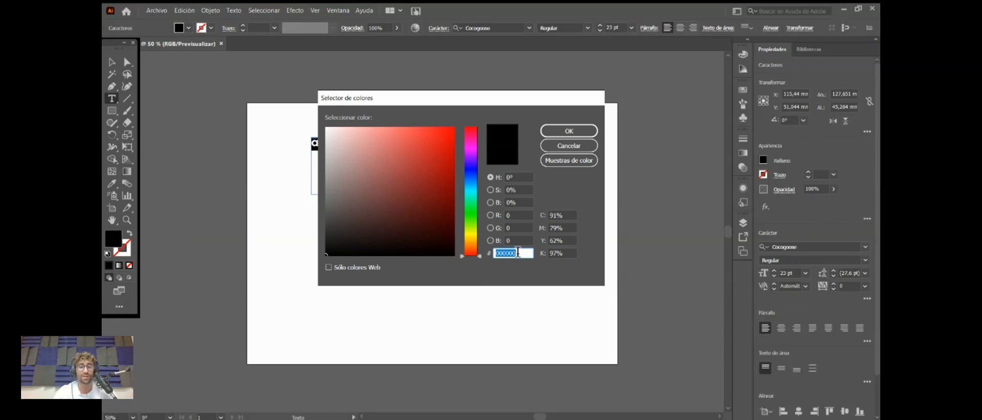
pyautogui.click(443, 143)
pyautogui.moveTo(443, 143)
pyautogui.mouseDown()
pyautogui.moveTo(378, 163)
pyautogui.moveTo(407, 168)
pyautogui.moveTo(450, 134)
pyautogui.mouseUp()
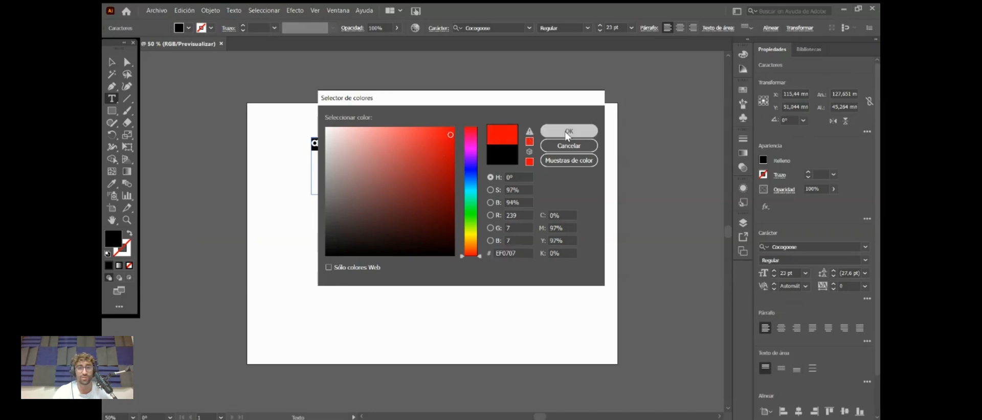
pyautogui.click(567, 132)
pyautogui.click(113, 62)
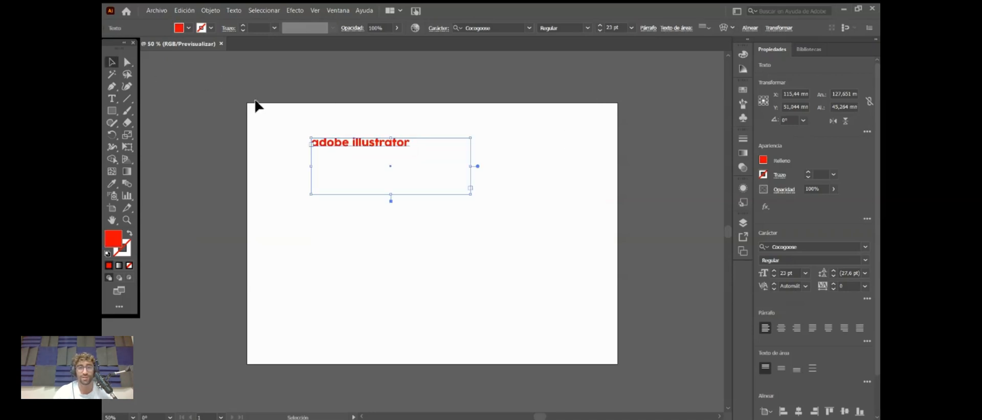
pyautogui.click(573, 207)
# Step: Move the text frame slightly lower on the artboard and centre it horizontally
pyautogui.click(402, 148)
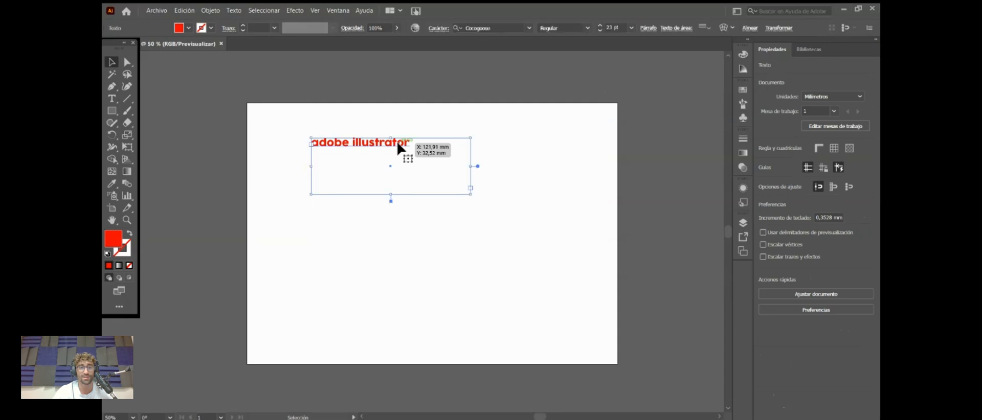
pyautogui.moveTo(384, 149); pyautogui.dragTo(342, 166)
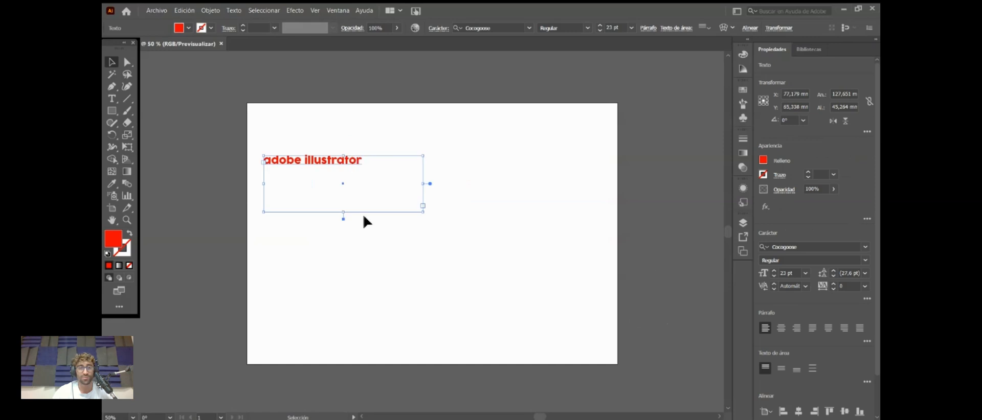
pyautogui.press('Right')
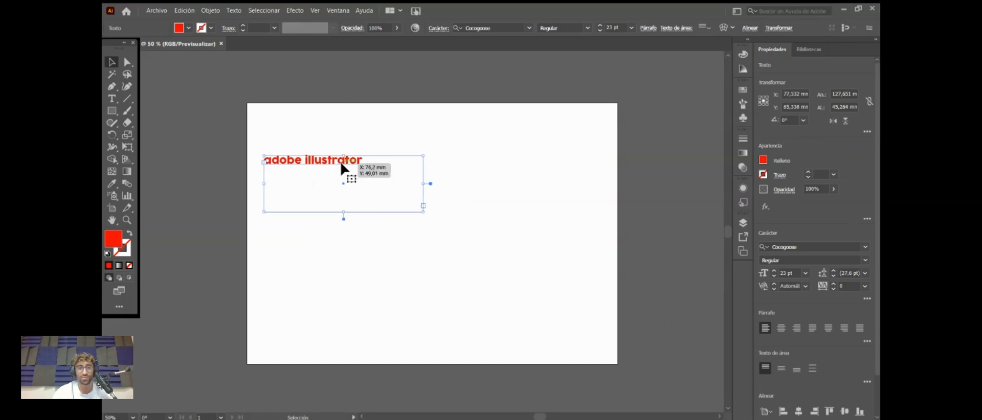
pyautogui.moveTo(327, 167)
pyautogui.mouseDown()
pyautogui.moveTo(460, 173)
pyautogui.moveTo(326, 171)
pyautogui.mouseUp()
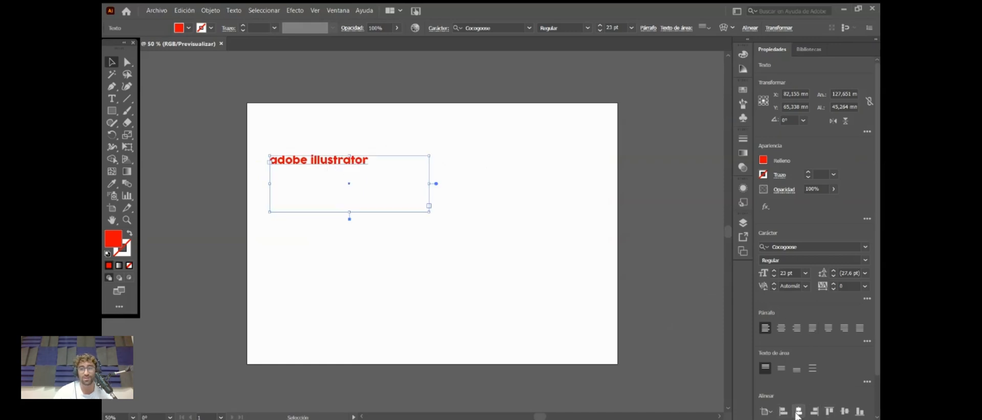
pyautogui.click(798, 412)
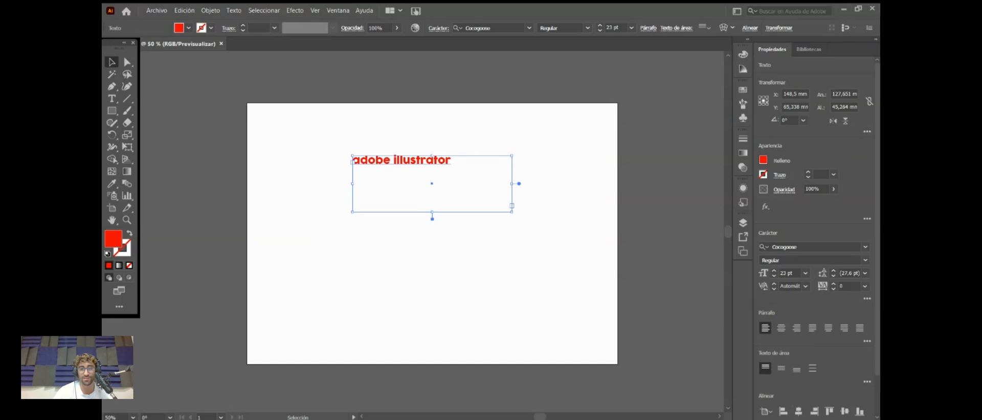
# Step: Align the text frame to the artboard's bottom edge, and move it freehand back near the artboard's upper edge
pyautogui.click(860, 413)
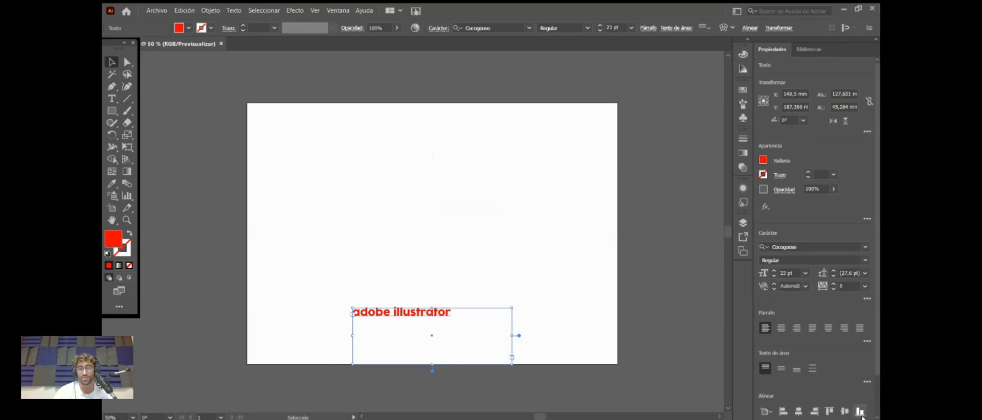
pyautogui.moveTo(406, 318); pyautogui.dragTo(316, 123)
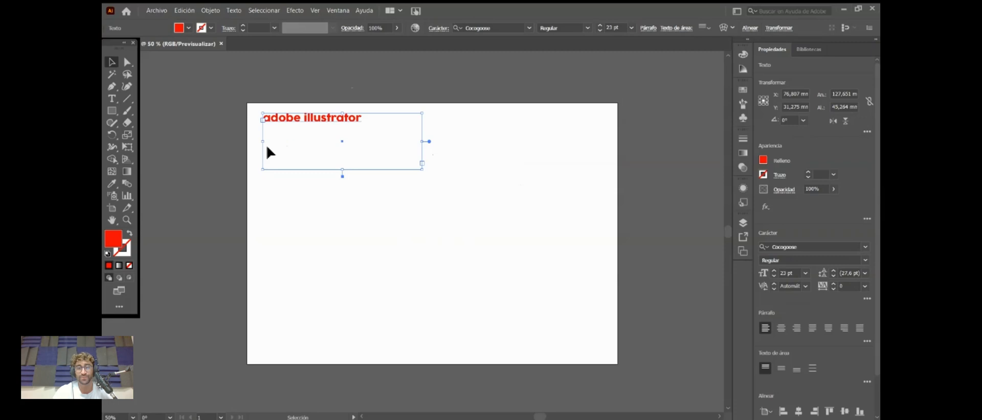
pyautogui.click(305, 83)
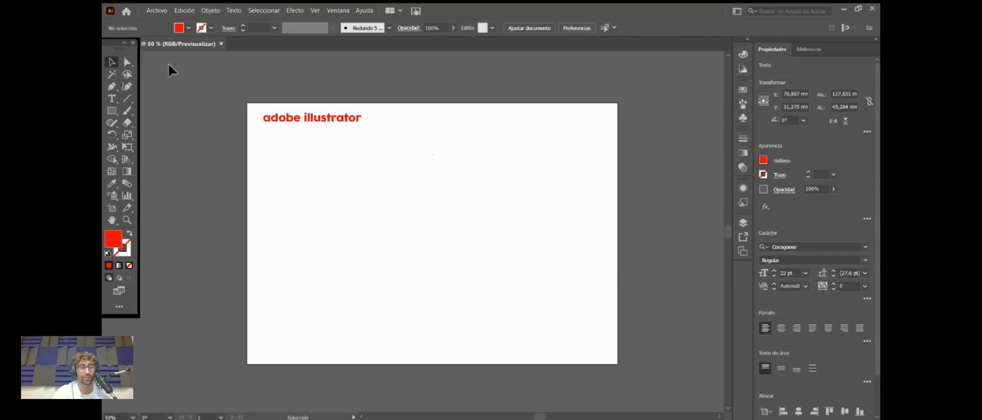
pyautogui.moveTo(317, 125); pyautogui.dragTo(437, 130)
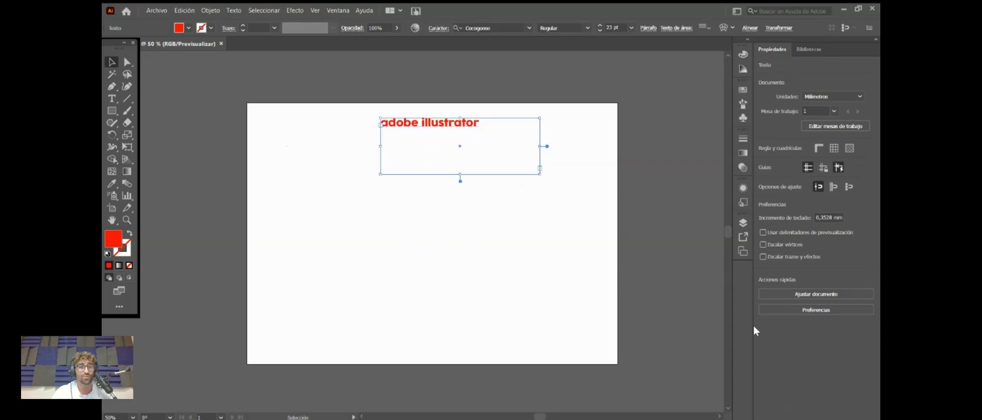
# Step: Paint freehand wavy red strokes across the artboard with the Paintbrush, adding two thinner ones at 0.25 pt stroke weight above
pyautogui.click(127, 111)
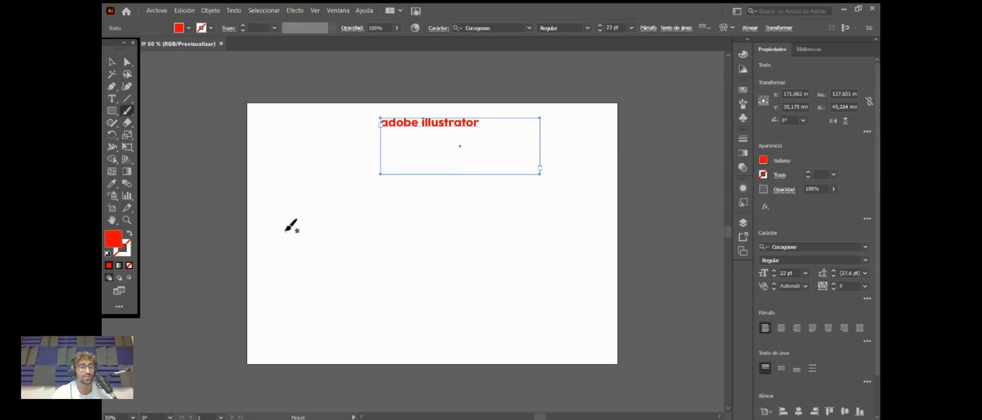
pyautogui.moveTo(288, 227)
pyautogui.mouseDown()
pyautogui.moveTo(307, 212)
pyautogui.moveTo(399, 241)
pyautogui.moveTo(480, 213)
pyautogui.moveTo(563, 236)
pyautogui.moveTo(524, 256)
pyautogui.moveTo(454, 253)
pyautogui.moveTo(404, 274)
pyautogui.moveTo(319, 264)
pyautogui.moveTo(324, 295)
pyautogui.moveTo(407, 296)
pyautogui.moveTo(460, 273)
pyautogui.moveTo(513, 287)
pyautogui.mouseUp()
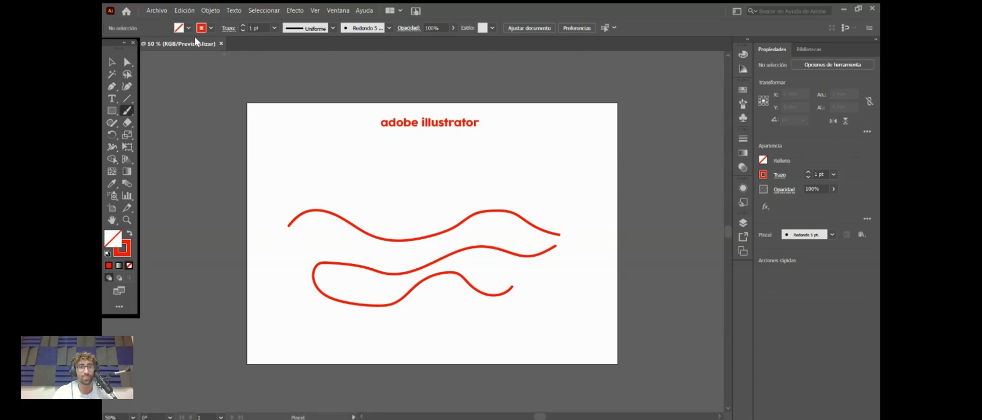
pyautogui.click(244, 30)
pyautogui.click(243, 30)
pyautogui.click(243, 30)
pyautogui.moveTo(310, 153); pyautogui.dragTo(373, 189)
pyautogui.moveTo(370, 161)
pyautogui.mouseDown()
pyautogui.moveTo(437, 196)
pyautogui.moveTo(487, 167)
pyautogui.mouseUp()
# Step: Choose the "Ovalado 5 pt." brush and paint a short curved stroke below and to the right of the text
pyautogui.click(332, 29)
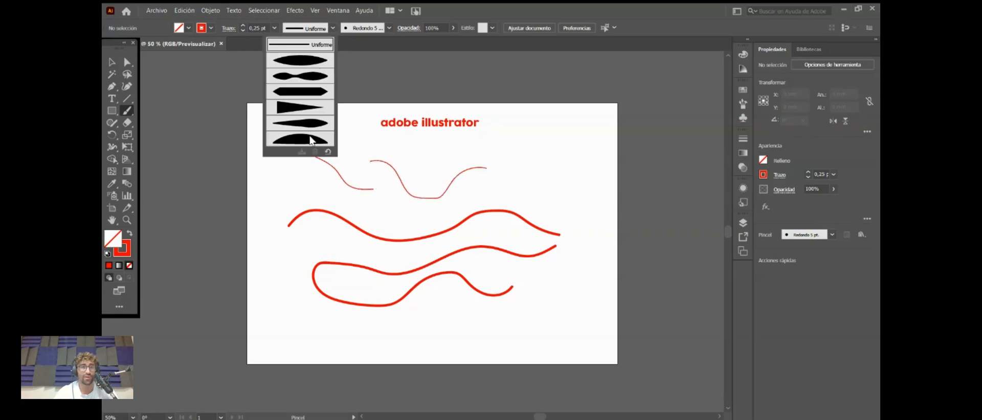
pyautogui.click(389, 28)
pyautogui.click(391, 30)
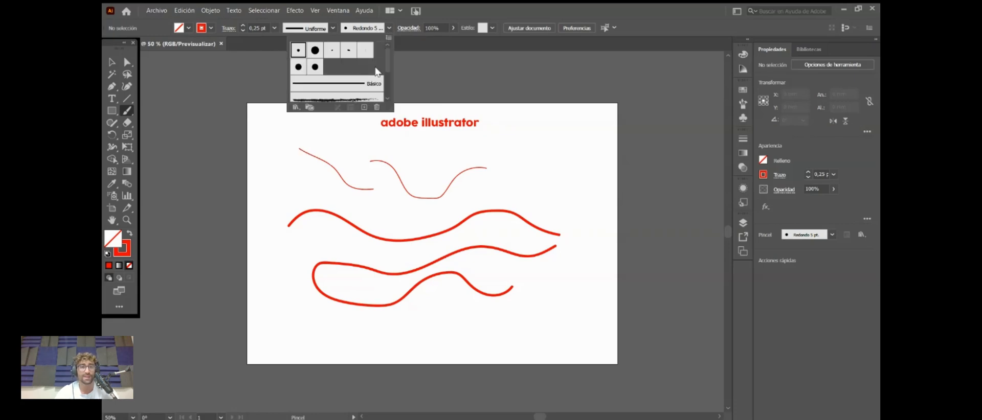
pyautogui.click(352, 52)
pyautogui.click(463, 153)
pyautogui.moveTo(460, 150); pyautogui.dragTo(538, 157)
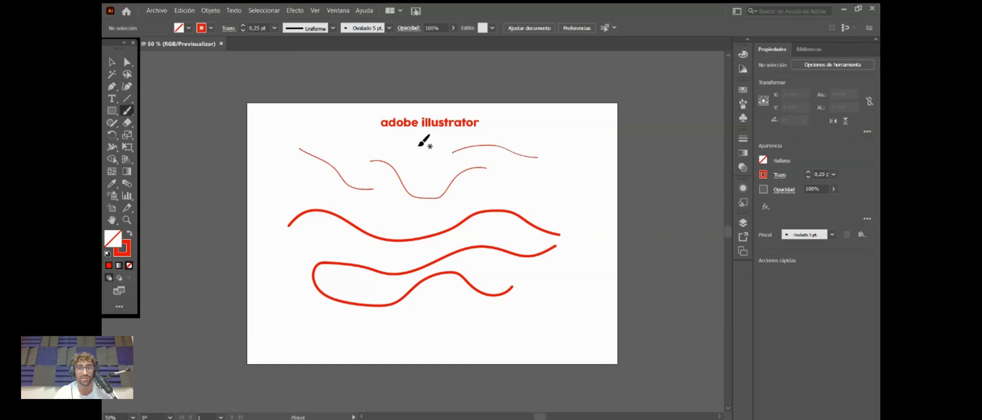
pyautogui.click(389, 28)
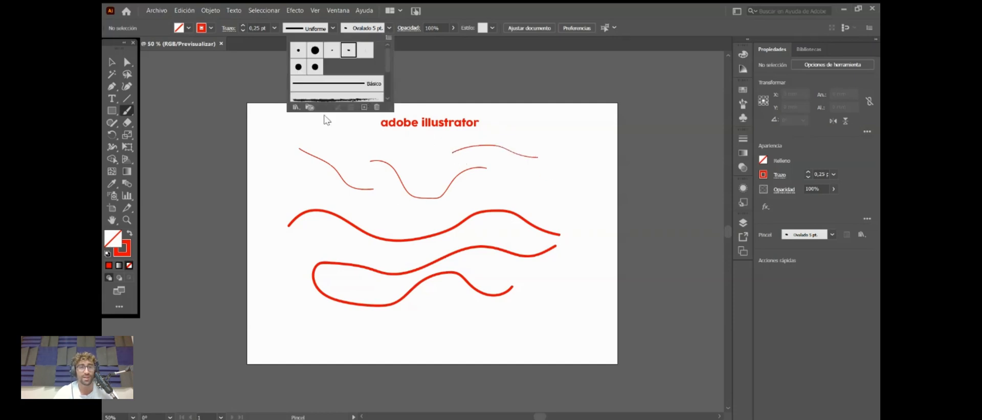
pyautogui.click(365, 108)
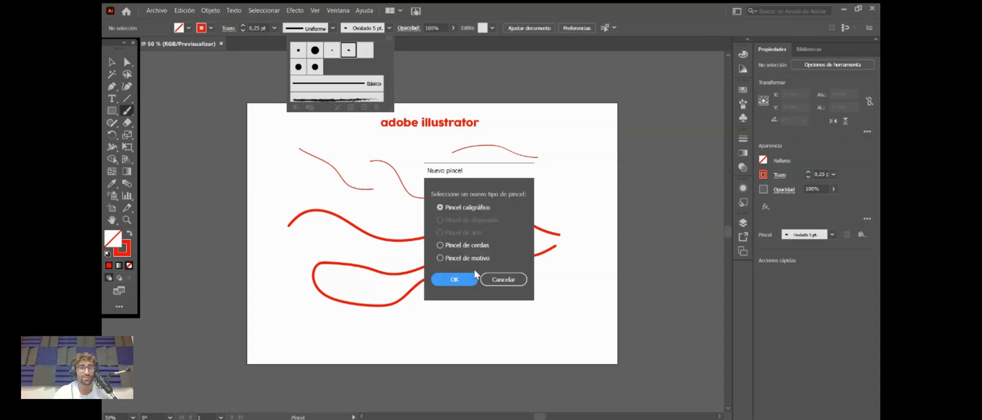
pyautogui.click(505, 284)
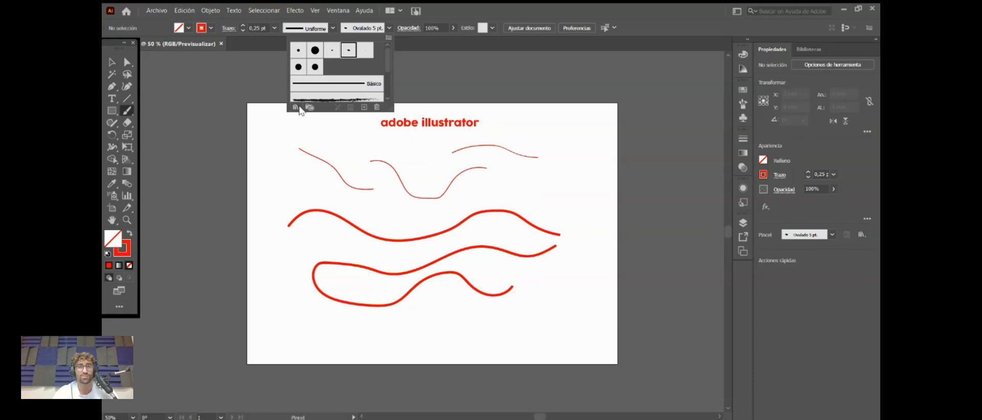
pyautogui.click(403, 62)
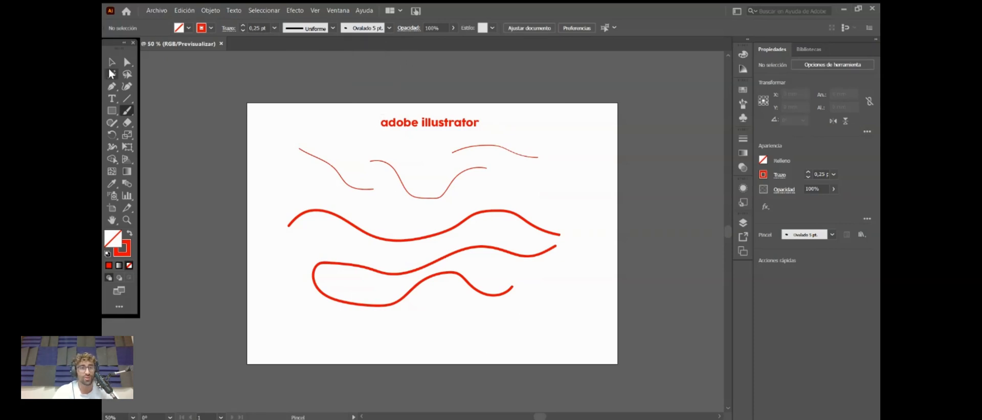
# Step: Delete the "adobe illustrator" text and all the brush strokes from the artboard
pyautogui.click(112, 62)
pyautogui.moveTo(287, 146); pyautogui.dragTo(583, 313)
pyautogui.press('Delete')
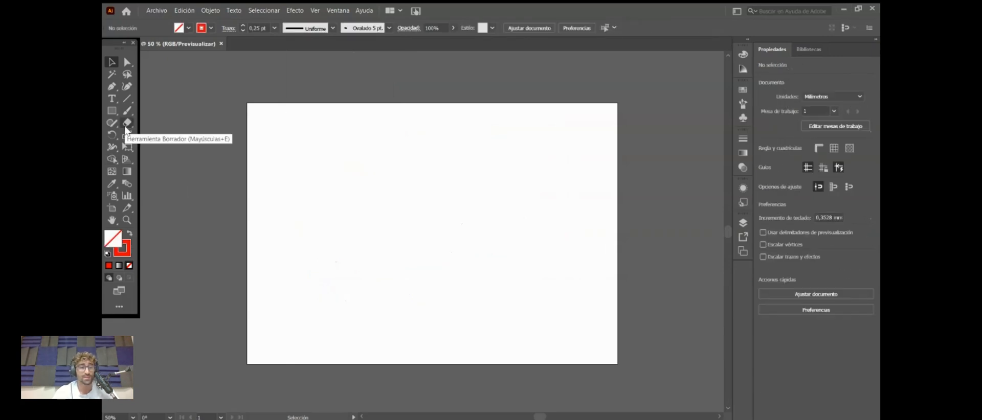
# Step: Paint a long winding red stroke with the Paintbrush and erase most of its upper curves with the Eraser tool
pyautogui.click(127, 111)
pyautogui.moveTo(296, 182)
pyautogui.mouseDown()
pyautogui.moveTo(338, 220)
pyautogui.moveTo(434, 220)
pyautogui.moveTo(507, 187)
pyautogui.moveTo(557, 257)
pyautogui.moveTo(434, 256)
pyautogui.moveTo(377, 311)
pyautogui.mouseUp()
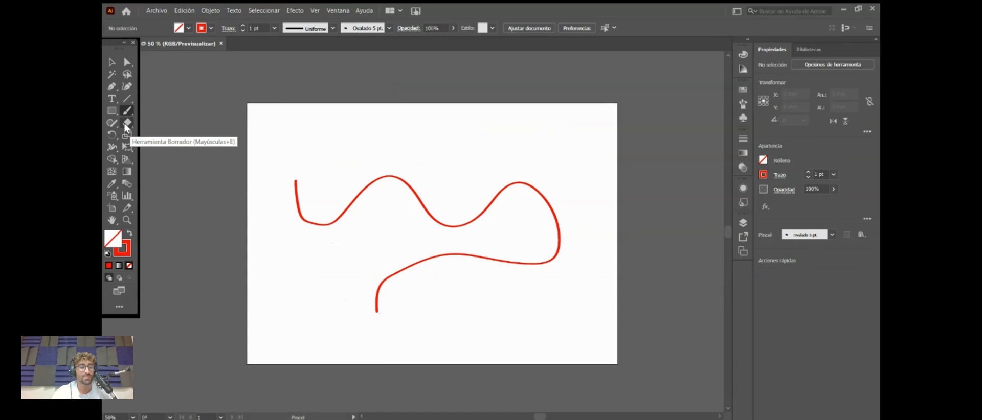
pyautogui.click(125, 124)
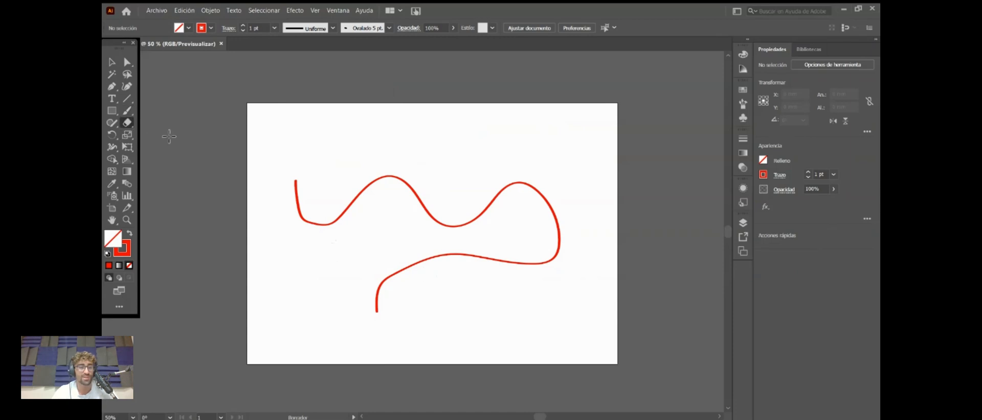
pyautogui.click(243, 26)
pyautogui.moveTo(291, 178)
pyautogui.mouseDown()
pyautogui.moveTo(298, 206)
pyautogui.moveTo(356, 198)
pyautogui.moveTo(386, 195)
pyautogui.mouseUp()
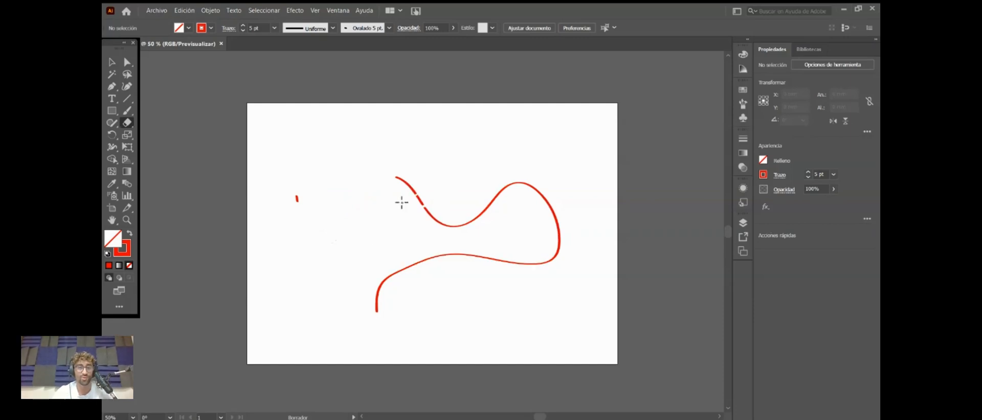
pyautogui.moveTo(399, 177)
pyautogui.mouseDown()
pyautogui.moveTo(427, 213)
pyautogui.moveTo(456, 220)
pyautogui.moveTo(504, 186)
pyautogui.moveTo(548, 210)
pyautogui.mouseUp()
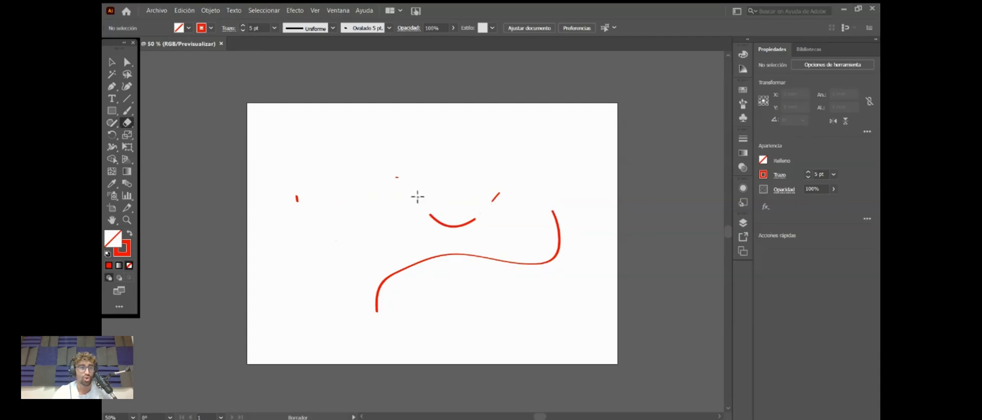
# Step: Delete all the remaining pieces of the partly erased red stroke from the artboard
pyautogui.click(111, 64)
pyautogui.moveTo(301, 144); pyautogui.dragTo(492, 314)
pyautogui.press('Delete')
pyautogui.moveTo(358, 171); pyautogui.dragTo(274, 221)
pyautogui.press('Delete')
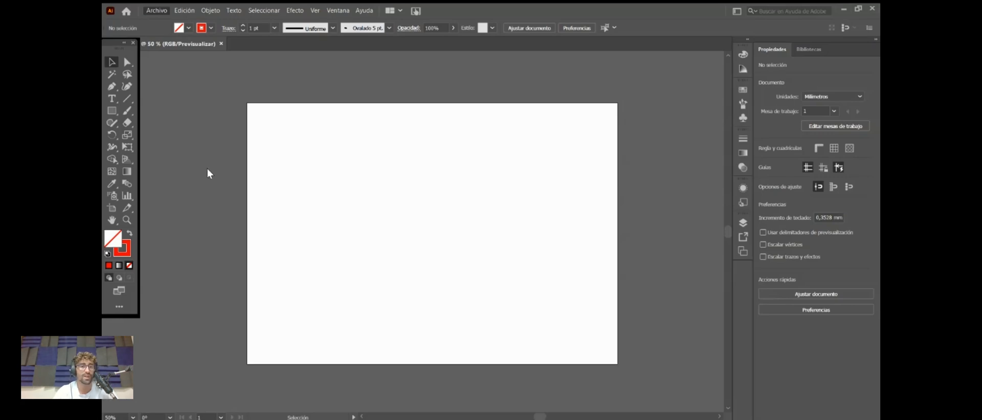
# Step: Choose the image "The exemple for illustrator" from the Escritorio folder for placing in the document
pyautogui.hotkey('ctrl', 'shift', 'p')
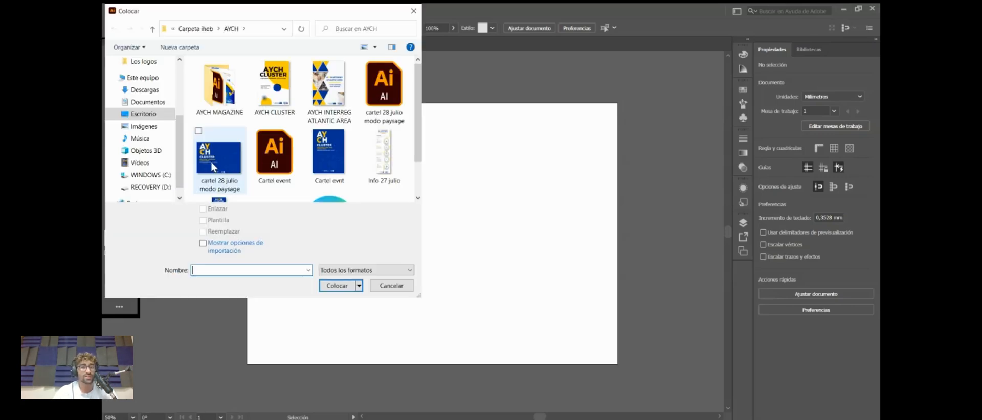
pyautogui.moveTo(246, 5); pyautogui.dragTo(337, 18)
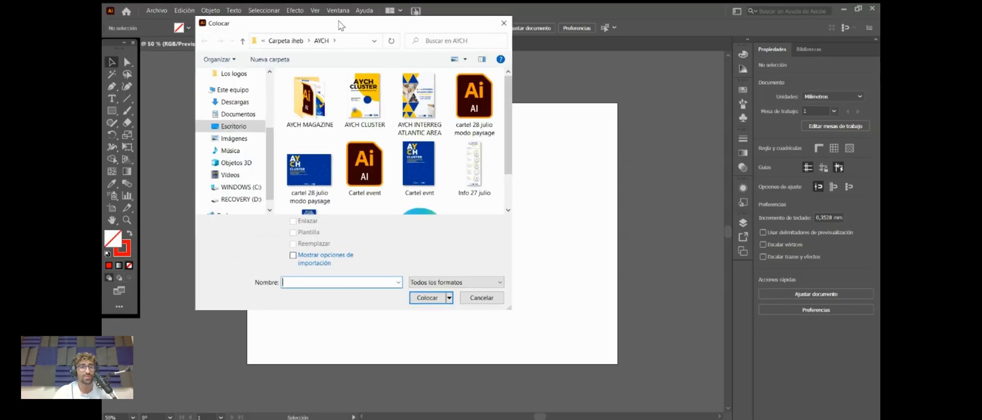
pyautogui.click(231, 127)
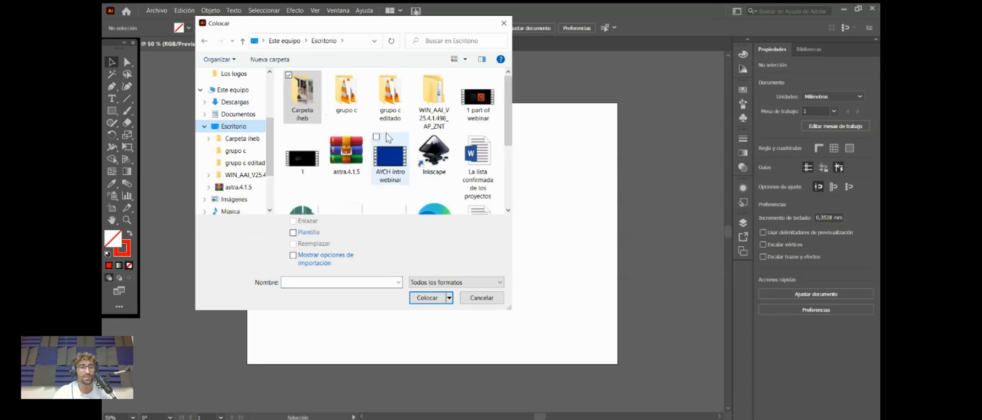
pyautogui.scroll(-3, 385, 136)
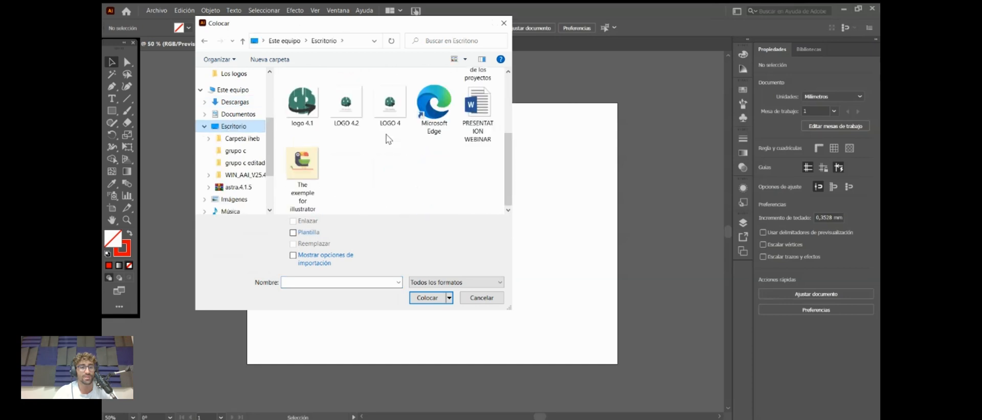
pyautogui.click(307, 185)
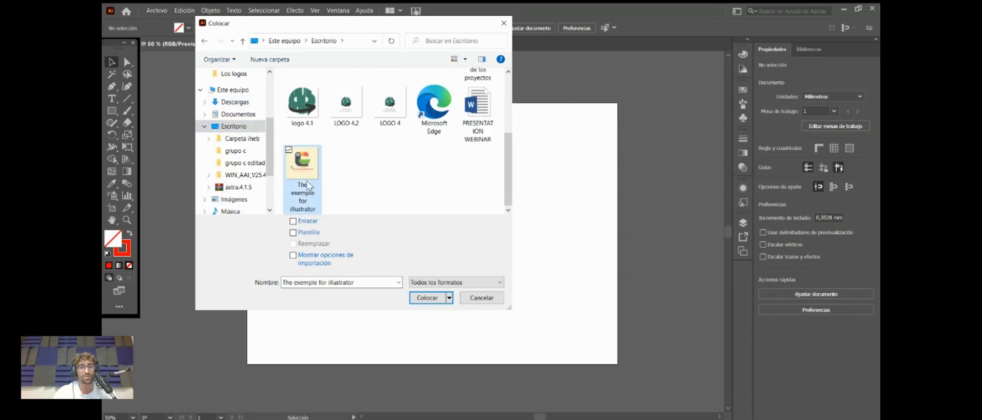
pyautogui.click(428, 298)
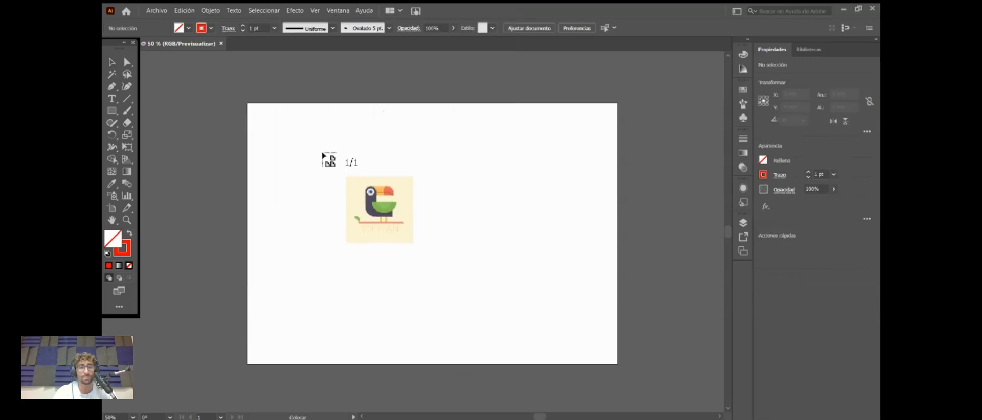
# Step: Place the toucan image at about 136 mm square, move it near the artboard's centre and deselect it
pyautogui.moveTo(322, 153); pyautogui.dragTo(594, 325)
pyautogui.moveTo(365, 205); pyautogui.dragTo(432, 217)
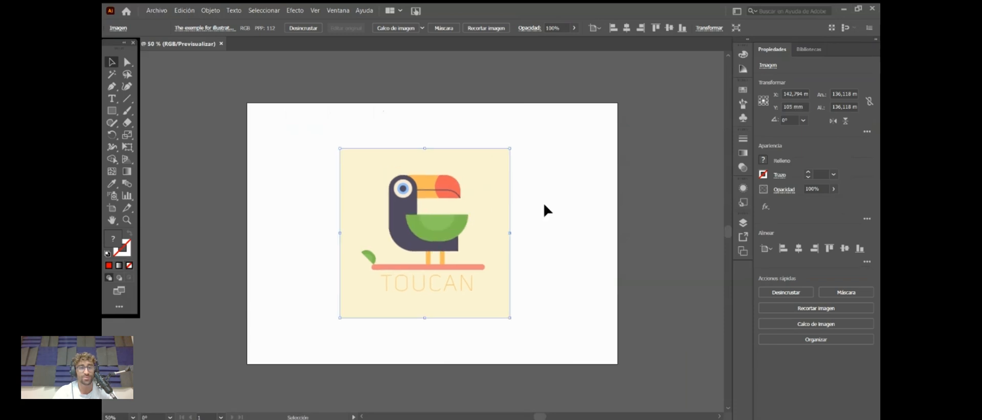
pyautogui.click(547, 174)
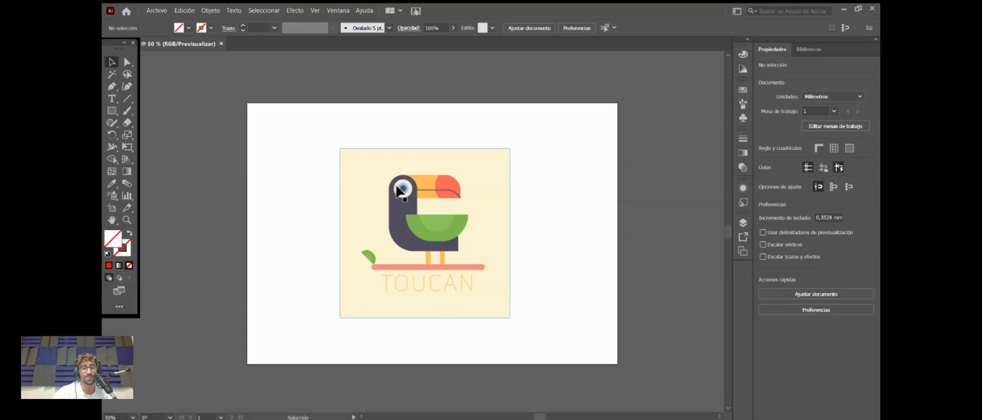
# Step: Examine the toucan image at different magnifications, including actual size and the whole artboard fitted to the window
pyautogui.scroll(1, 424, 209)
pyautogui.scroll(-1, 420, 229)
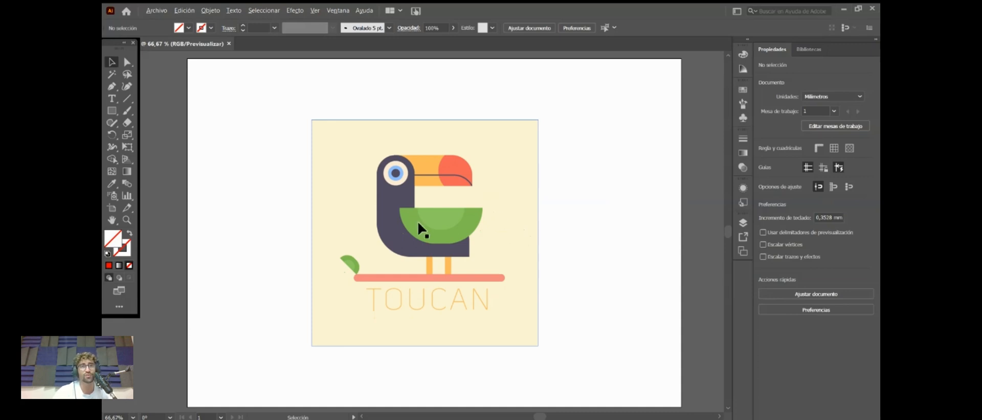
pyautogui.hotkey('ctrl', '1')
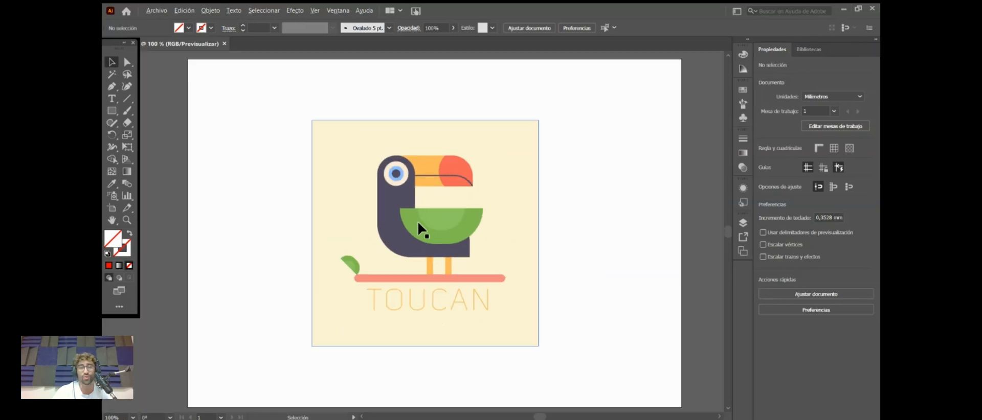
pyautogui.hotkey('ctrl', '0')
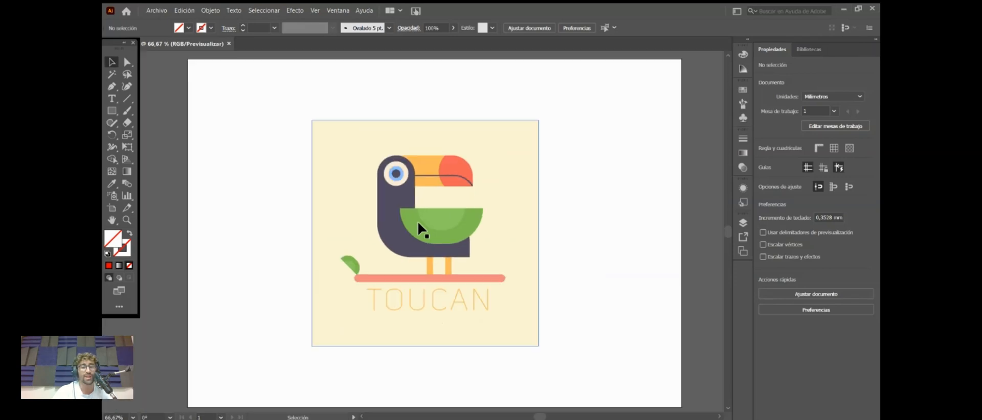
pyautogui.scroll(1, 434, 219)
pyautogui.scroll(-3, 434, 219)
pyautogui.scroll(5, 433, 216)
pyautogui.scroll(-2, 432, 213)
pyautogui.scroll(3, 432, 209)
pyautogui.scroll(-1, 432, 204)
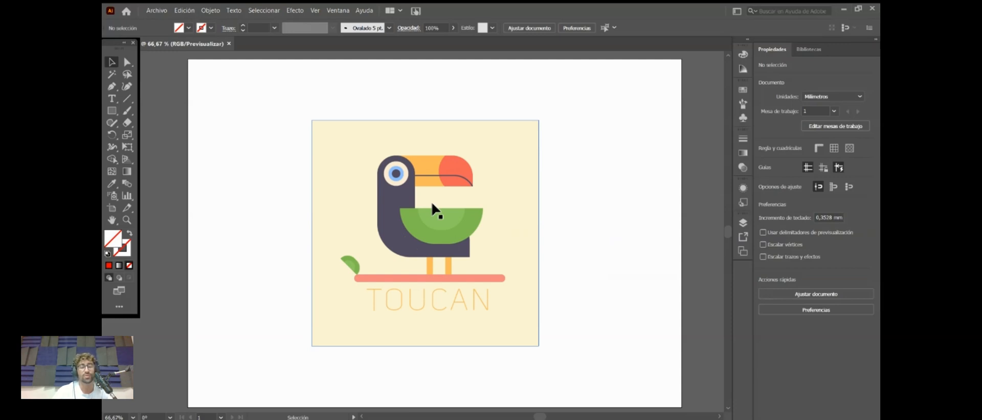
pyautogui.scroll(3, 432, 210)
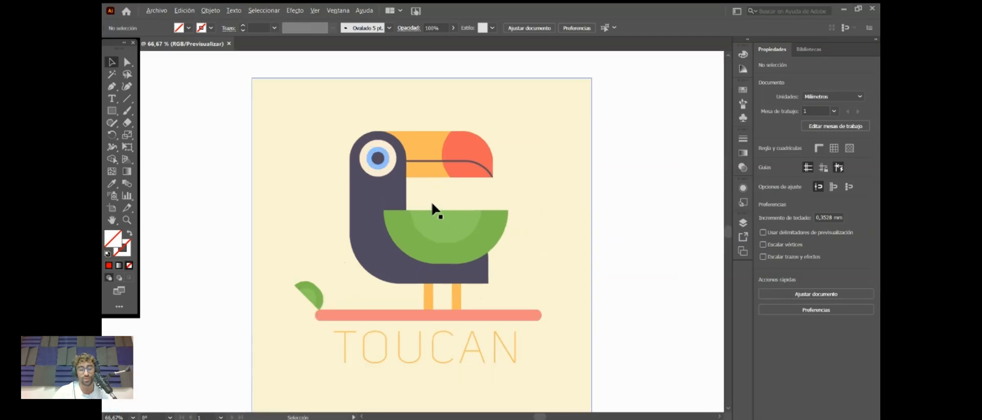
pyautogui.scroll(-2, 433, 210)
pyautogui.scroll(-1, 432, 210)
pyautogui.scroll(1, 432, 210)
pyautogui.scroll(-1, 432, 210)
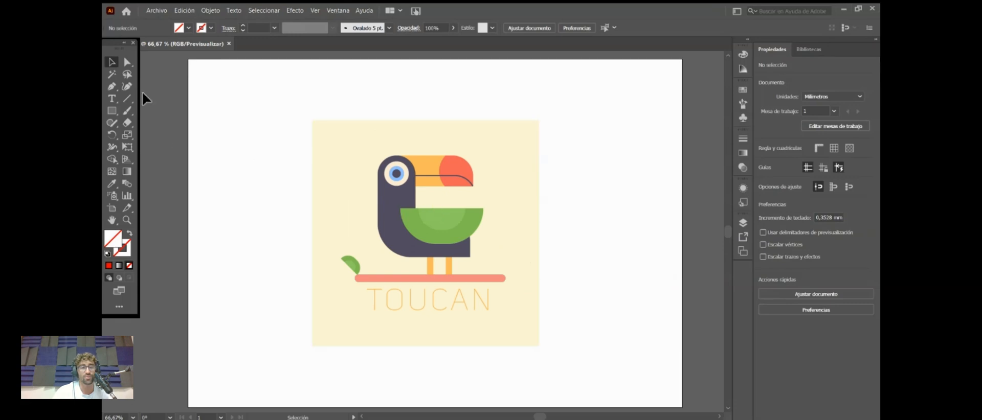
# Step: Draw a steep straight line segment about 56 mm long in the blank area beside the toucan image and deselect it
pyautogui.scroll(1, 326, 176)
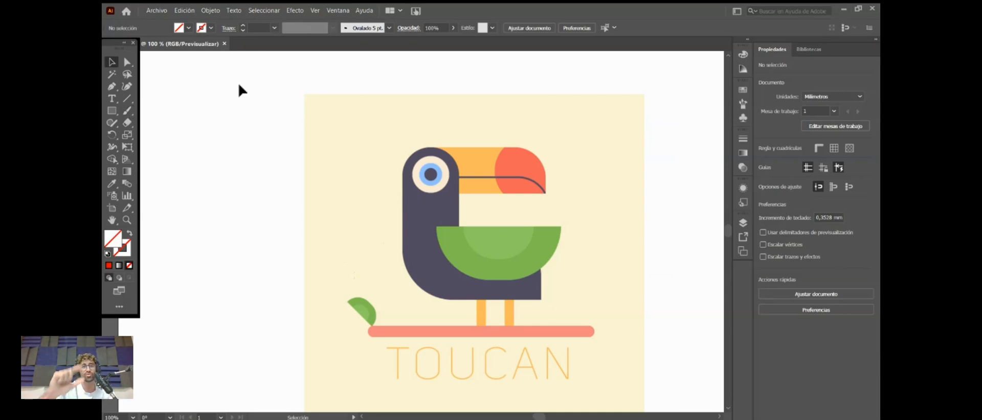
pyautogui.click(128, 114)
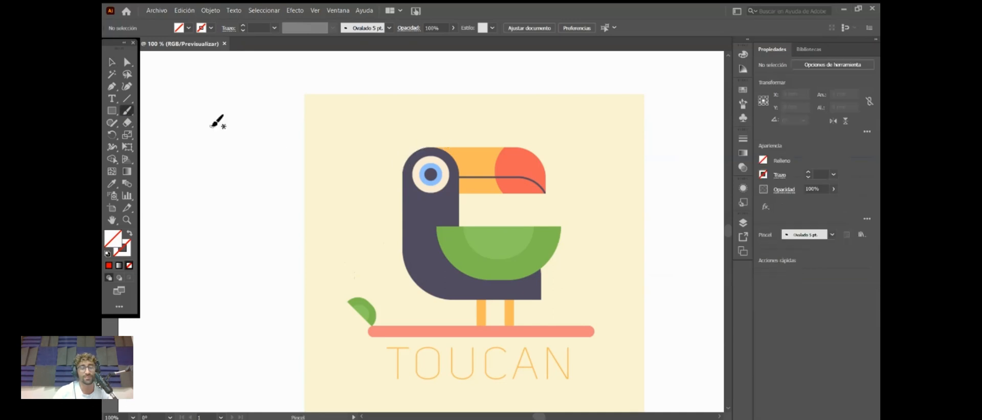
pyautogui.click(127, 98)
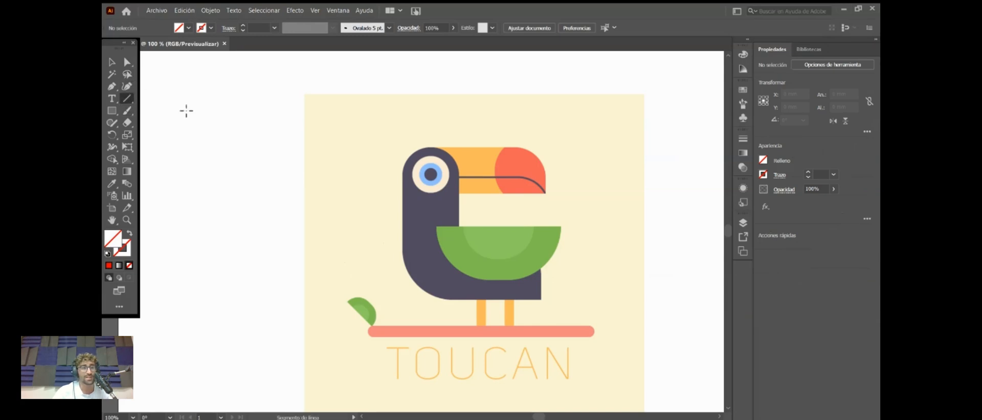
pyautogui.click(182, 105)
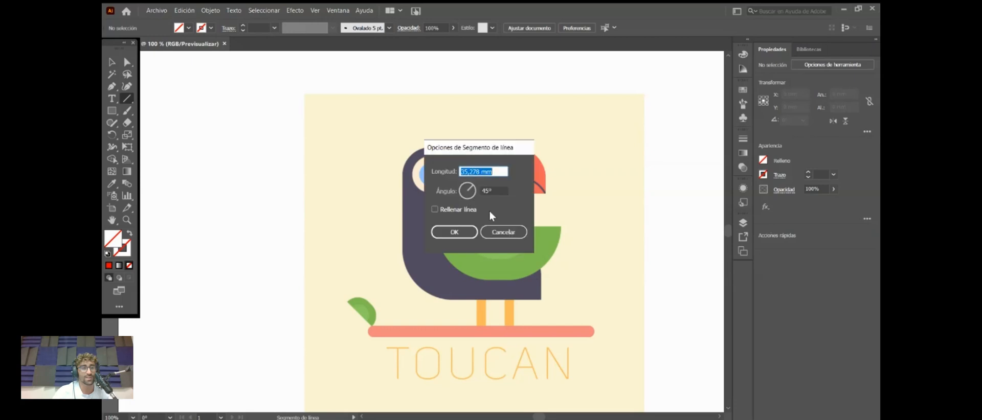
pyautogui.click(499, 232)
pyautogui.moveTo(167, 117)
pyautogui.mouseDown()
pyautogui.moveTo(211, 250)
pyautogui.moveTo(248, 197)
pyautogui.moveTo(258, 220)
pyautogui.moveTo(197, 221)
pyautogui.mouseUp()
pyautogui.click(222, 196)
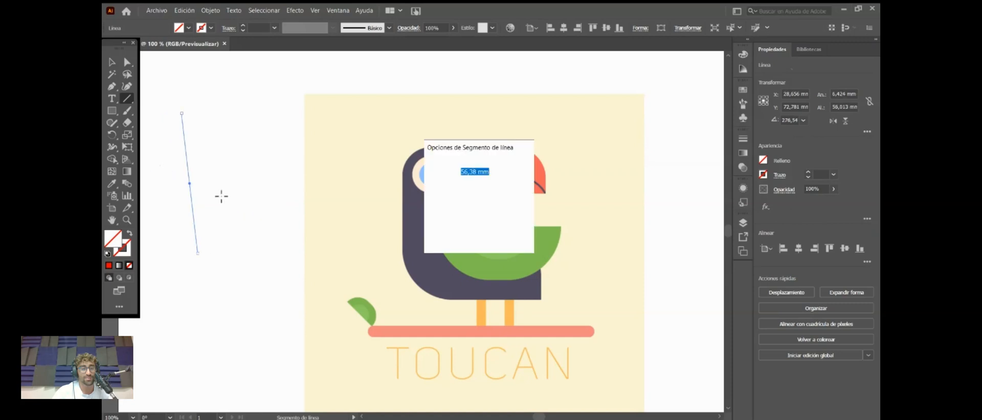
pyautogui.click(491, 232)
pyautogui.click(115, 62)
pyautogui.click(235, 164)
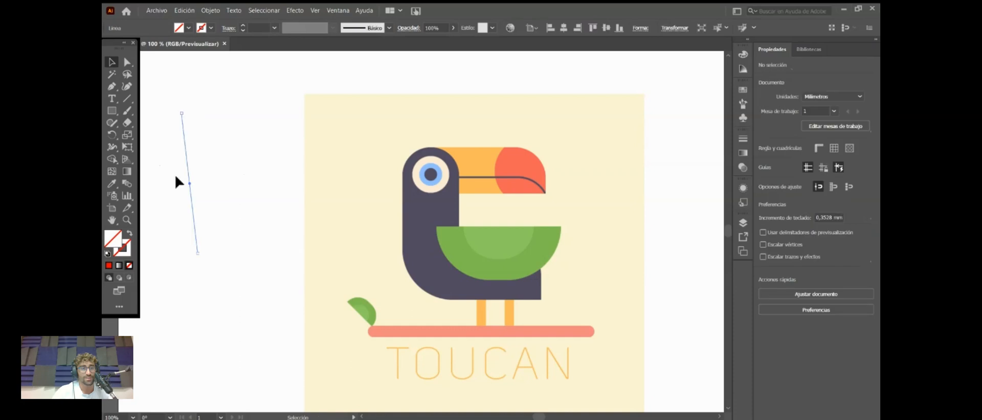
# Step: Set the line's fill colour to red F70808 and deselect the line
pyautogui.click(190, 182)
pyautogui.doubleClick(113, 239)
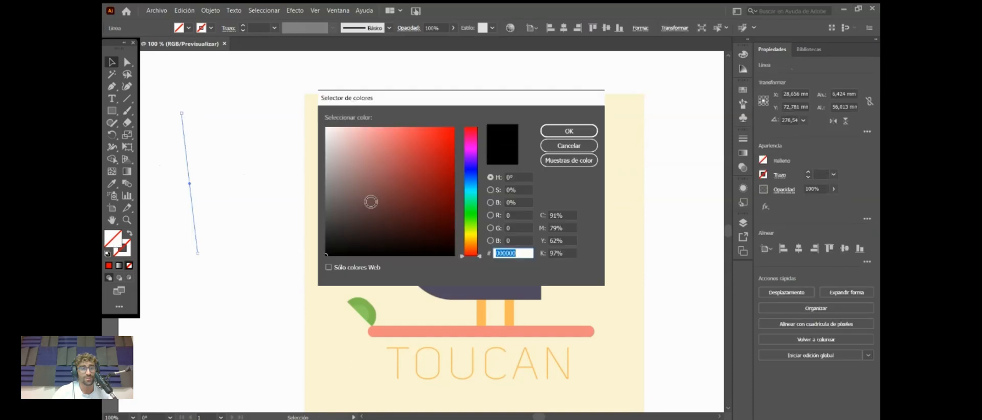
pyautogui.click(447, 134)
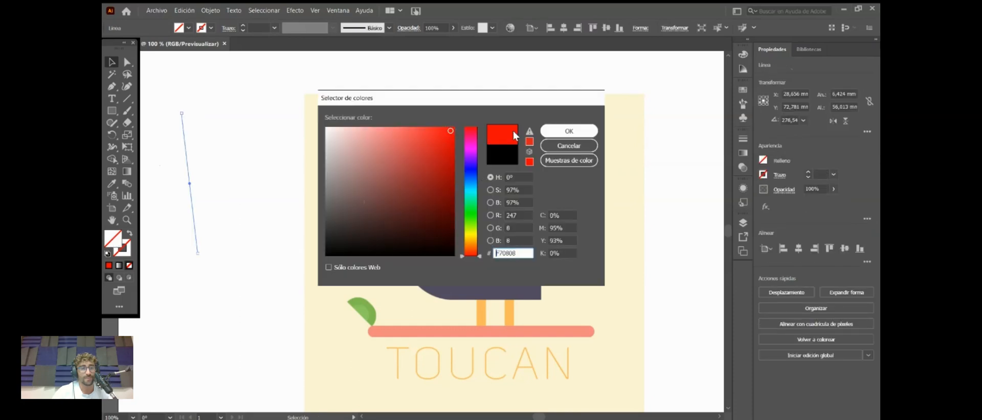
pyautogui.click(568, 131)
pyautogui.click(228, 194)
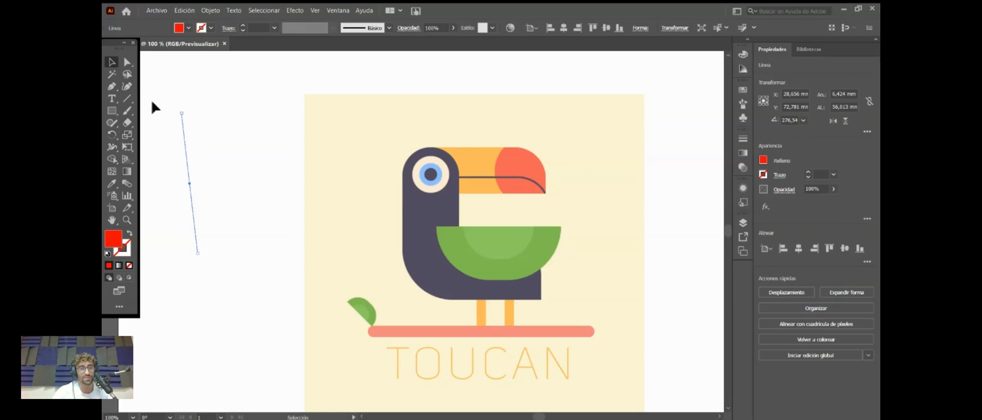
pyautogui.click(190, 133)
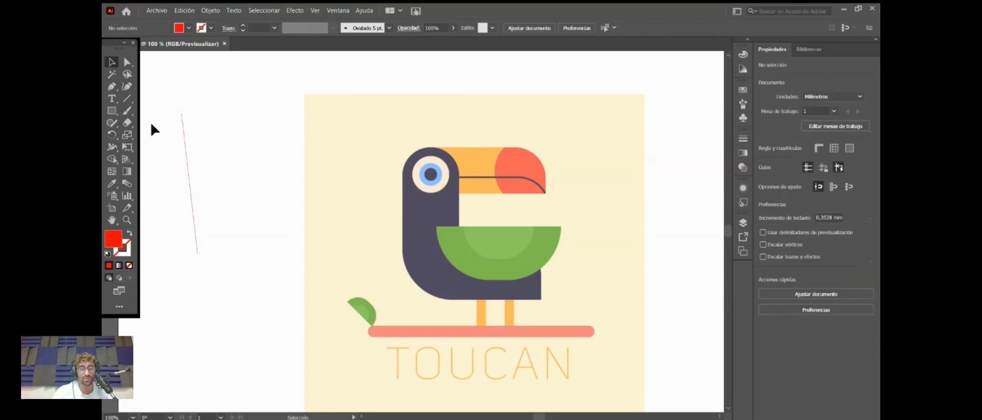
# Step: Trace the beak's straight upper edge with the Curvature tool, from the top of the head to where the tip starts curving
pyautogui.click(126, 87)
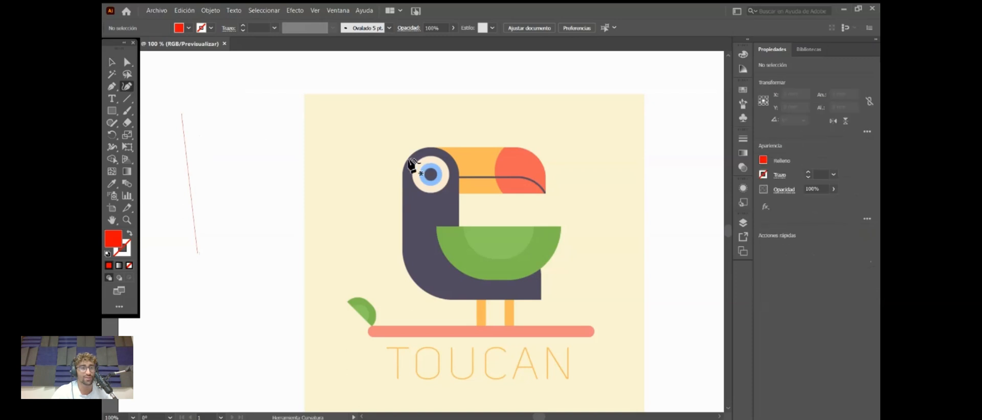
pyautogui.scroll(1, 432, 158)
pyautogui.scroll(1, 429, 154)
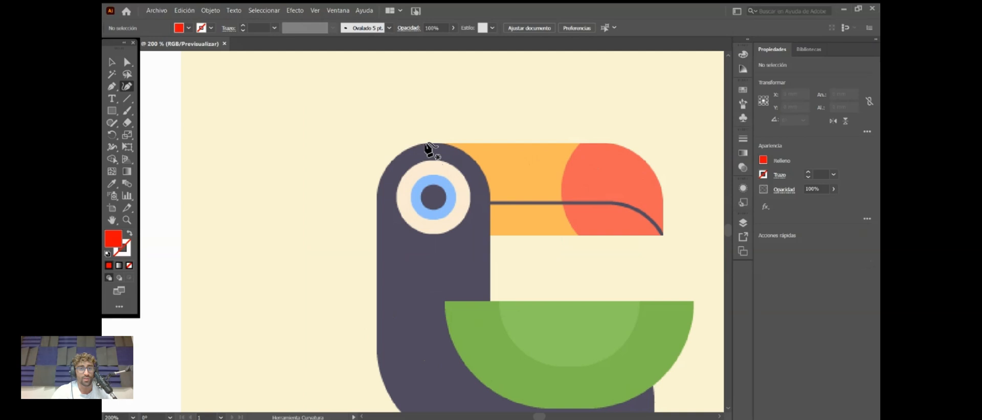
pyautogui.click(425, 143)
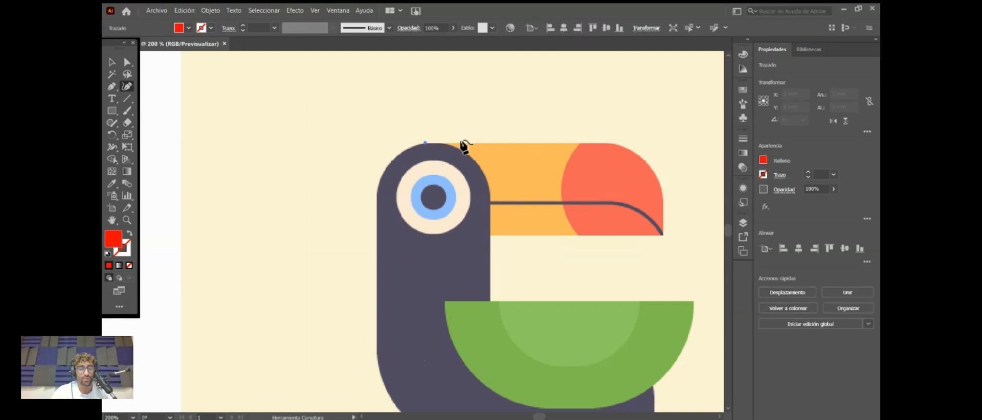
pyautogui.click(614, 143)
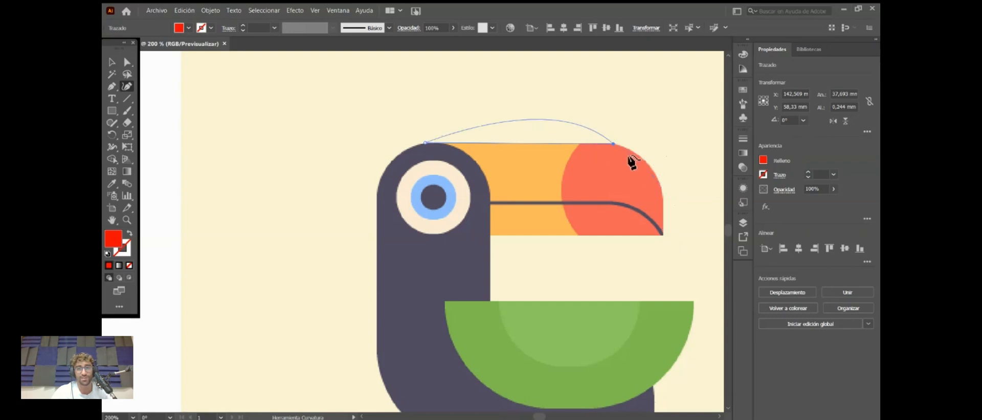
pyautogui.click(603, 144)
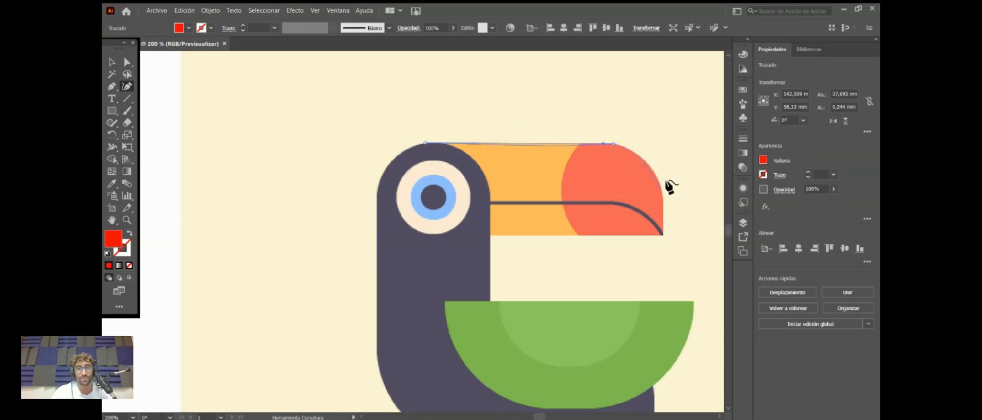
# Step: Continue the curvature path around the beak's rounded tip to its lower corner, adjusting the points to follow the image
pyautogui.click(663, 234)
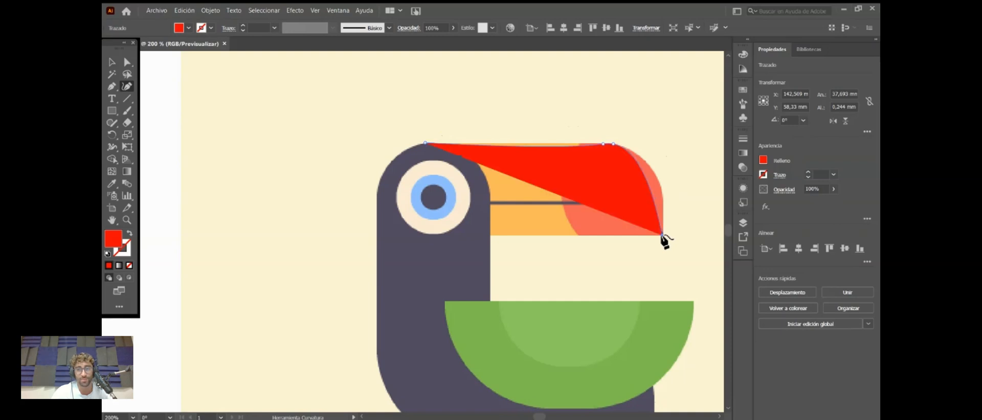
pyautogui.moveTo(663, 233); pyautogui.dragTo(663, 191)
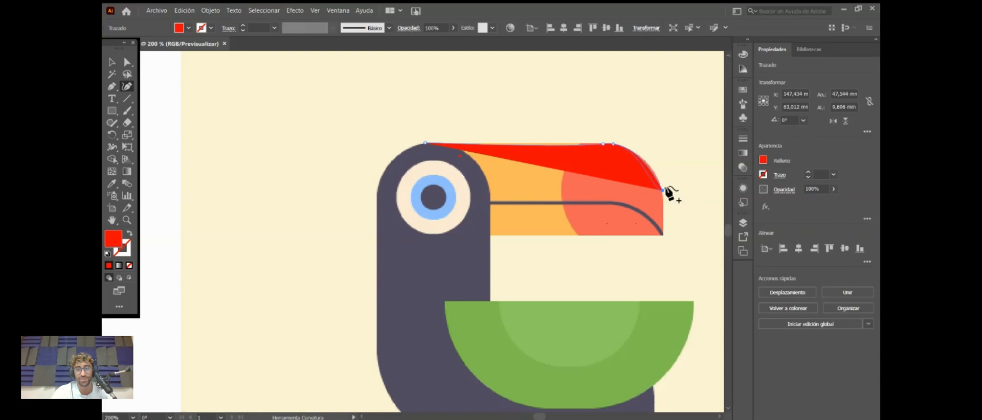
pyautogui.click(661, 233)
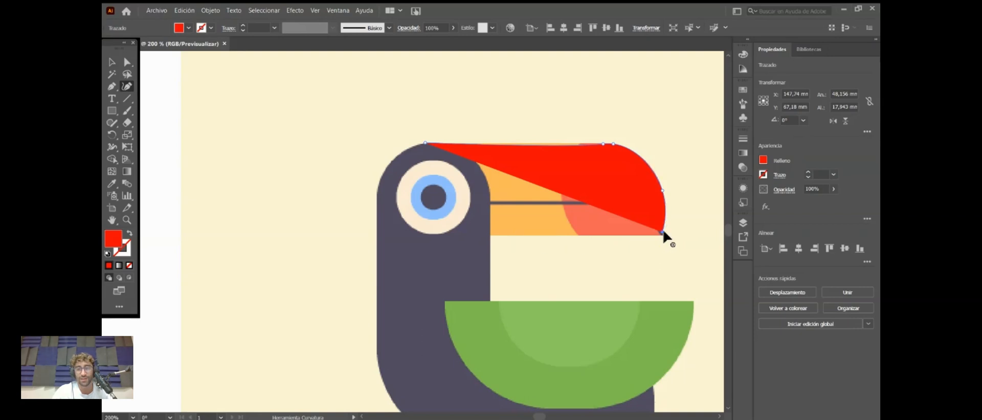
pyautogui.scroll(2, 668, 241)
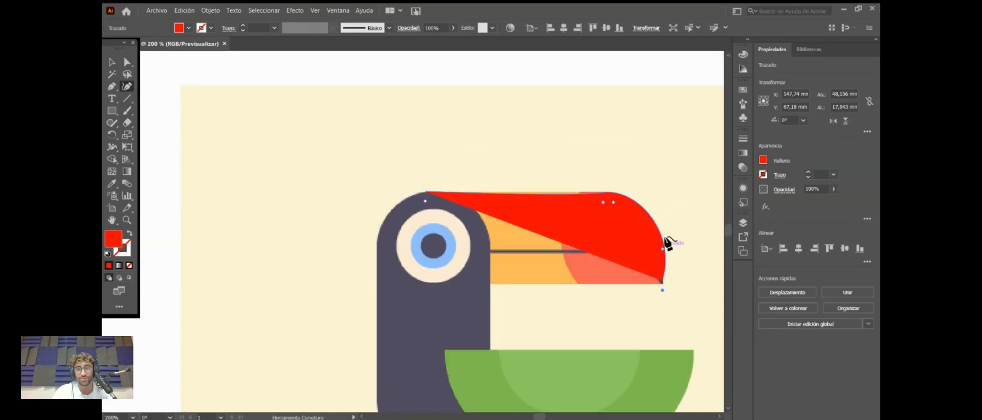
pyautogui.scroll(-1, 668, 255)
pyautogui.scroll(3, 664, 269)
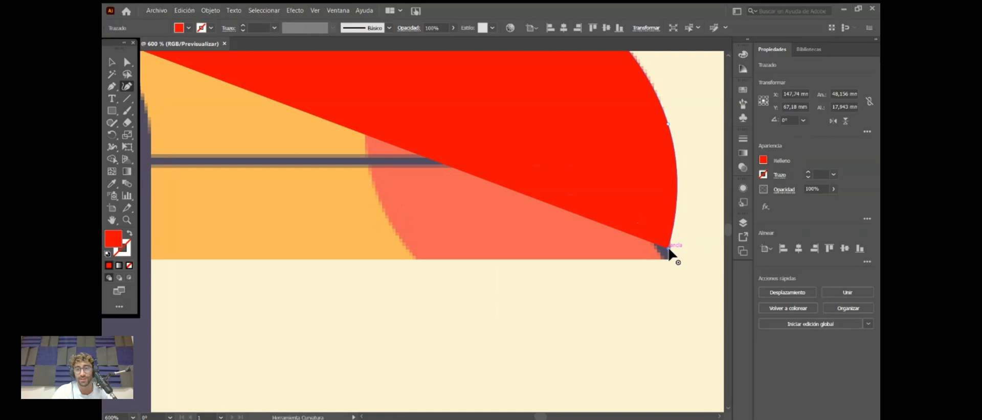
pyautogui.click(669, 251)
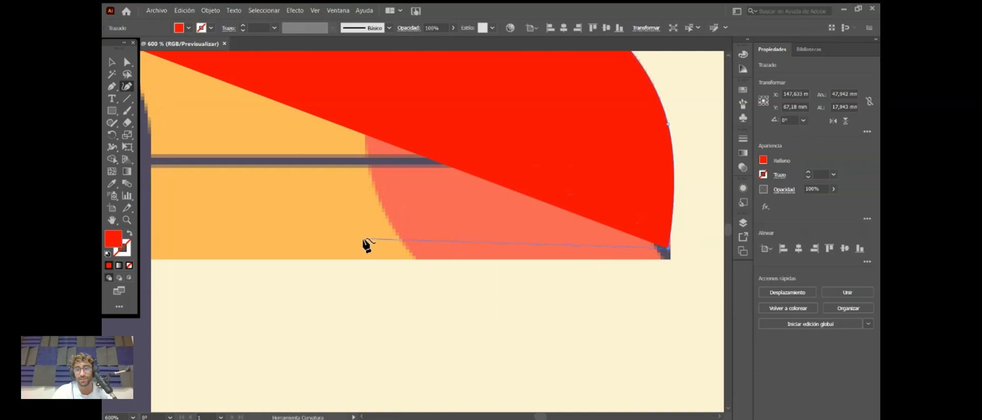
# Step: Extend the beak path along the lower edge to the neck, finish the red shape and deselect it
pyautogui.scroll(-1, 328, 252)
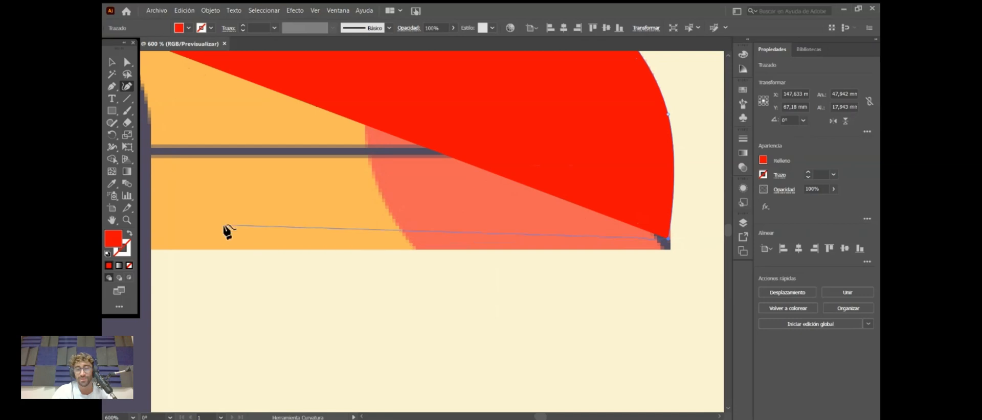
pyautogui.scroll(-2, 206, 239)
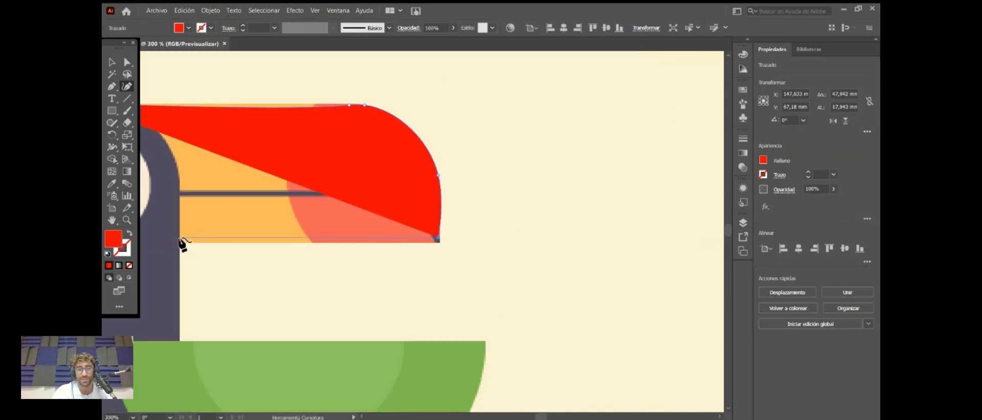
pyautogui.click(181, 239)
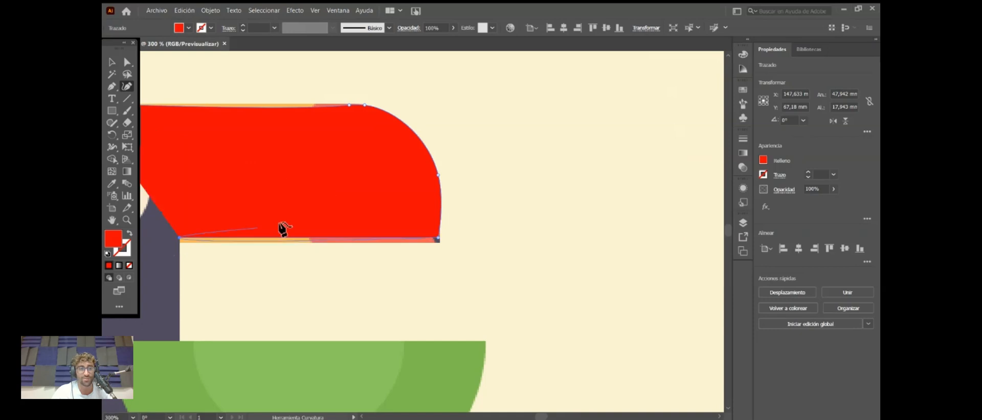
pyautogui.moveTo(281, 278); pyautogui.dragTo(426, 259)
pyautogui.scroll(-1, 427, 264)
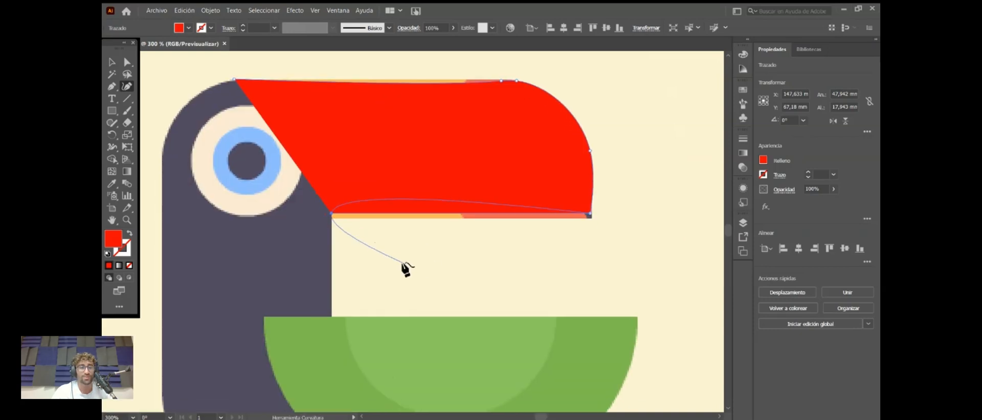
pyautogui.keyDown('alt'); pyautogui.scroll(-1, 404, 269); pyautogui.keyUp('alt')
pyautogui.keyDown('alt'); pyautogui.scroll(-1, 380, 288); pyautogui.keyUp('alt')
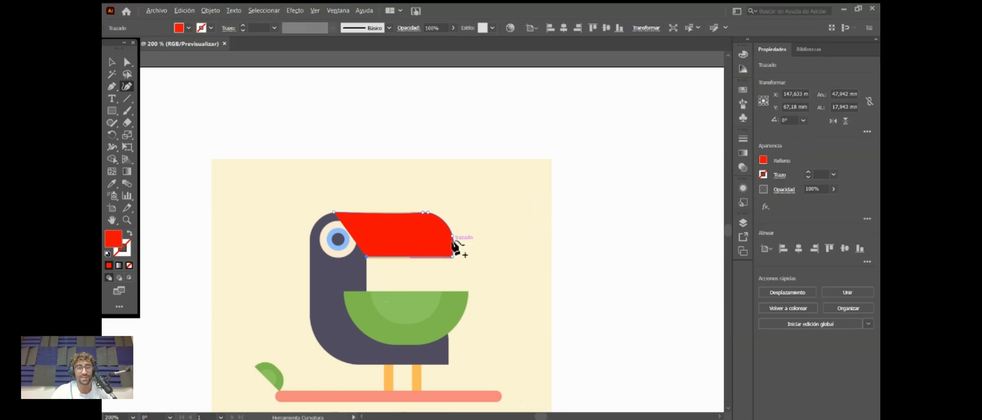
pyautogui.press('v')
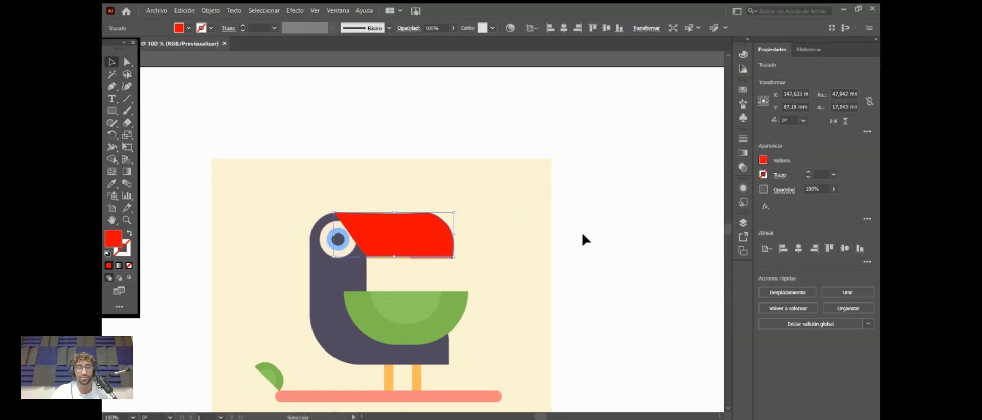
pyautogui.click(582, 229)
pyautogui.click(567, 259)
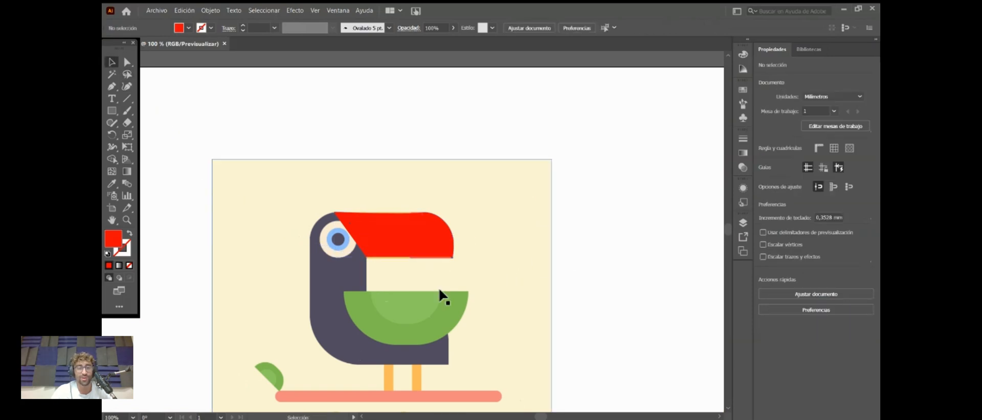
# Step: Delete the toucan image and the traced red beak shape, and fit the whole artboard in the window
pyautogui.scroll(-1, 369, 309)
pyautogui.scroll(-3, 367, 308)
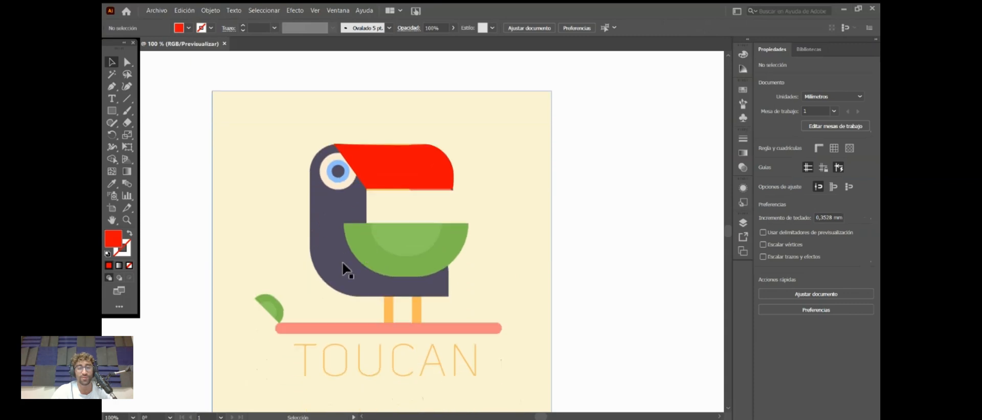
pyautogui.click(383, 236)
pyautogui.press('Delete')
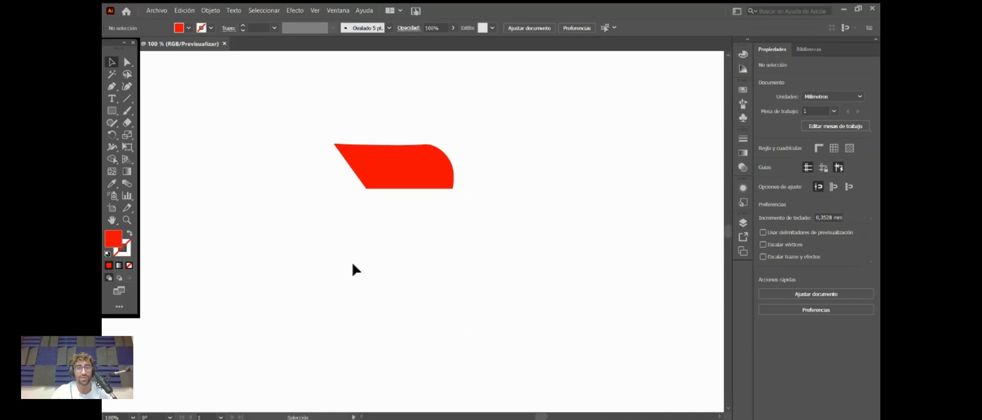
pyautogui.click(394, 150)
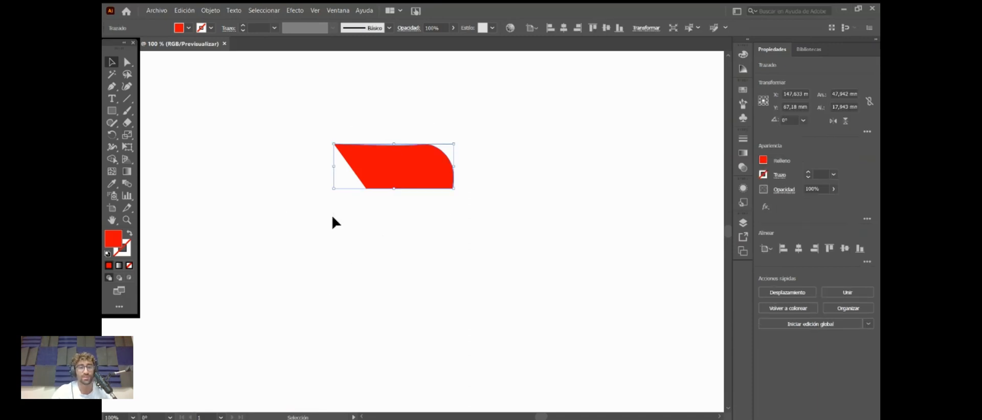
pyautogui.press('Delete')
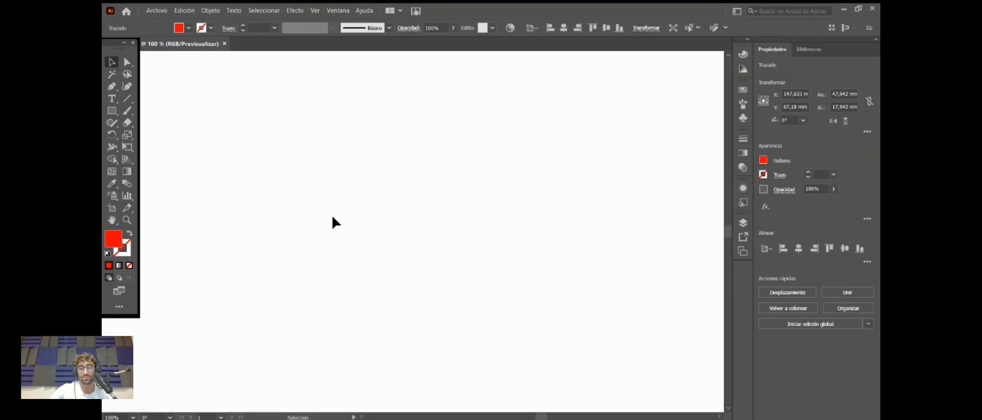
pyautogui.hotkey('ctrl', '0')
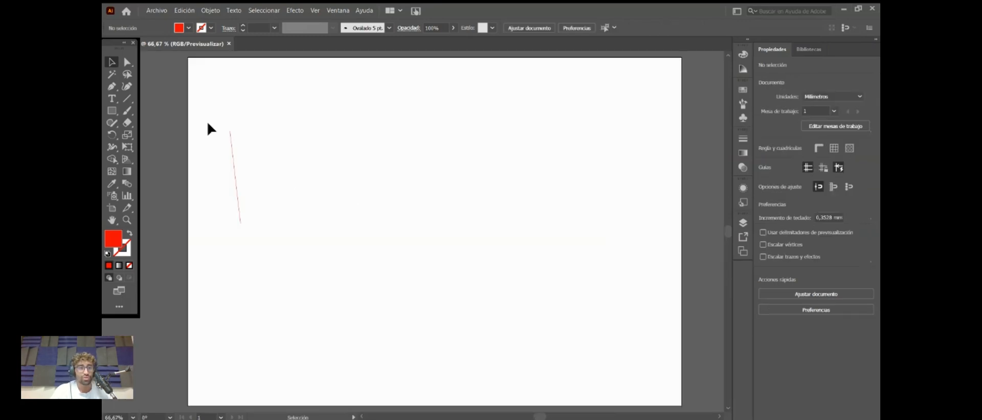
# Step: Draw a red rectangle about 152 mm wide and 91 mm high in the upper middle of the artboard
pyautogui.click(112, 111)
pyautogui.moveTo(305, 138); pyautogui.dragTo(558, 288)
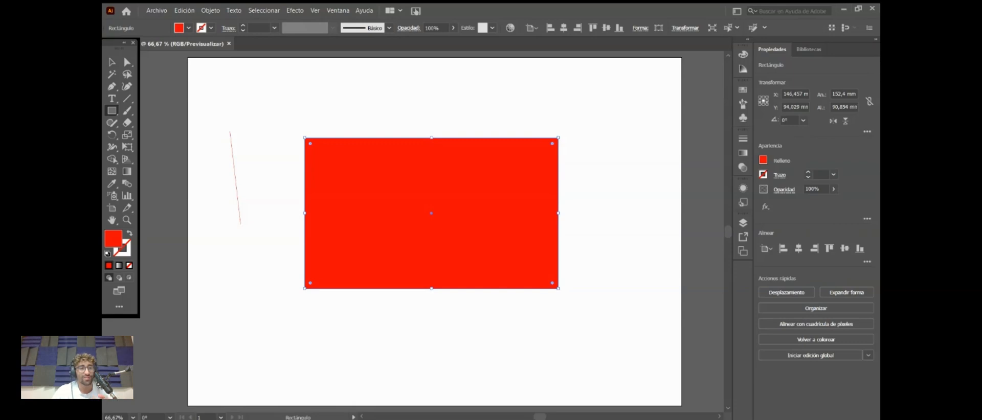
# Step: Draw a perfect red circle about 22 mm in diameter just above the rectangle with the Ellipse tool
pyautogui.press('l')
pyautogui.moveTo(419, 90); pyautogui.dragTo(529, 105)
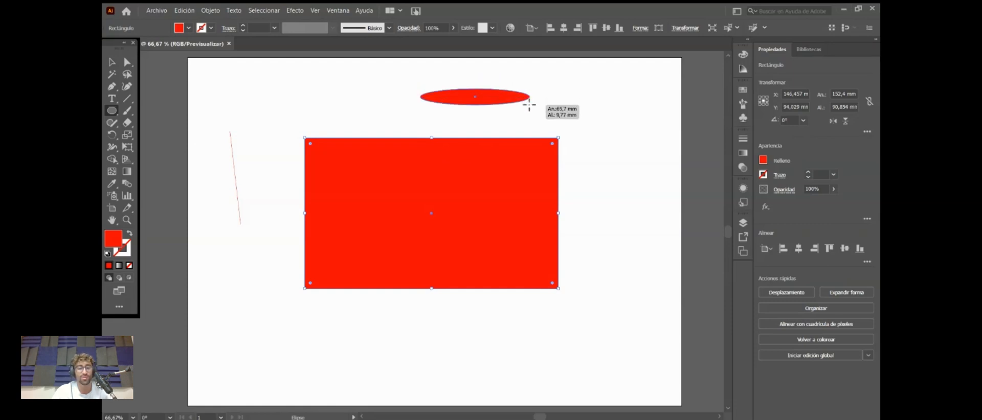
pyautogui.moveTo(529, 105); pyautogui.dragTo(460, 104)
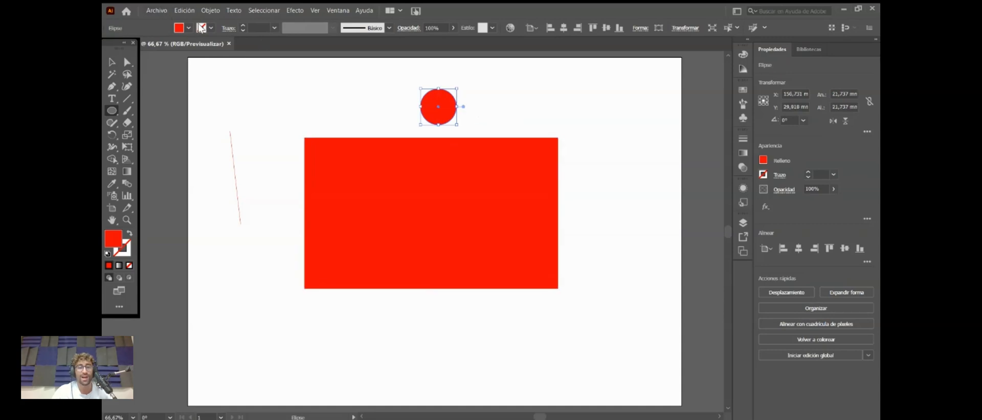
pyautogui.click(532, 89)
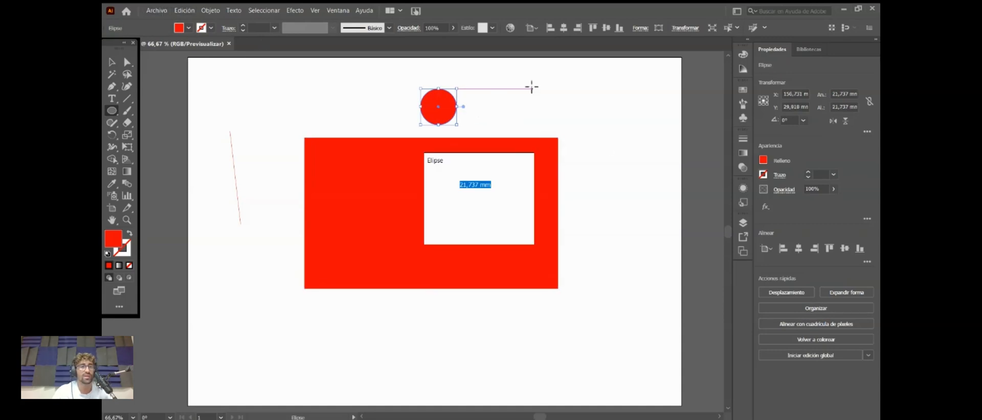
pyautogui.click(507, 223)
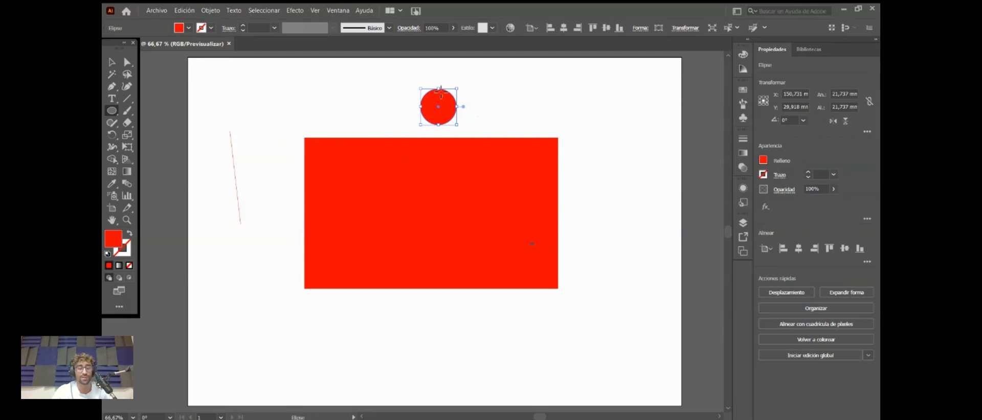
# Step: Duplicate the circle and place the copy to its right, past the rectangle's upper-right corner
pyautogui.click(111, 62)
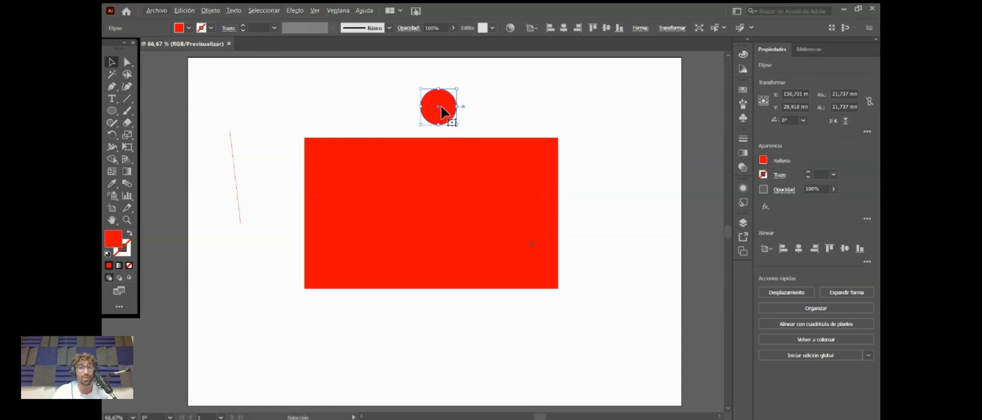
pyautogui.moveTo(440, 107); pyautogui.dragTo(439, 107)
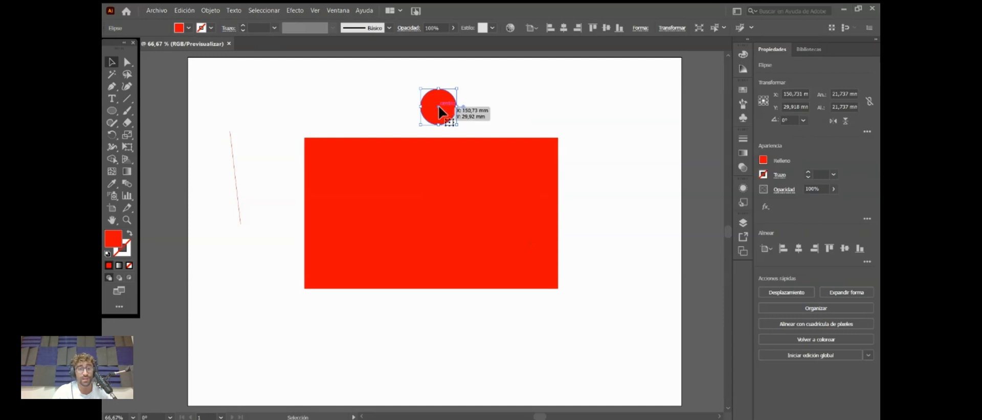
pyautogui.moveTo(438, 107); pyautogui.dragTo(439, 107)
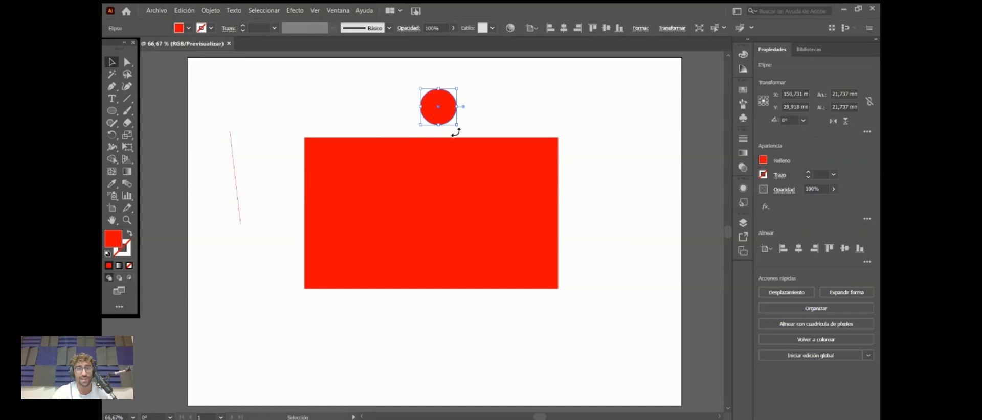
pyautogui.moveTo(437, 108); pyautogui.dragTo(599, 101)
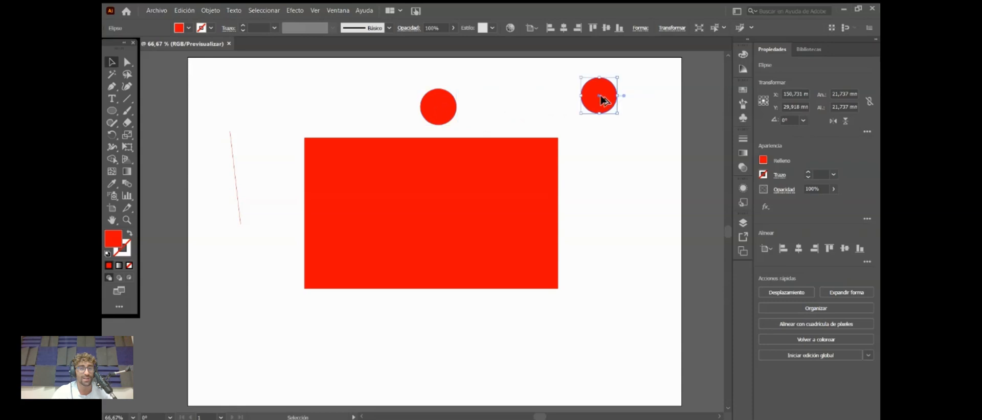
pyautogui.click(605, 145)
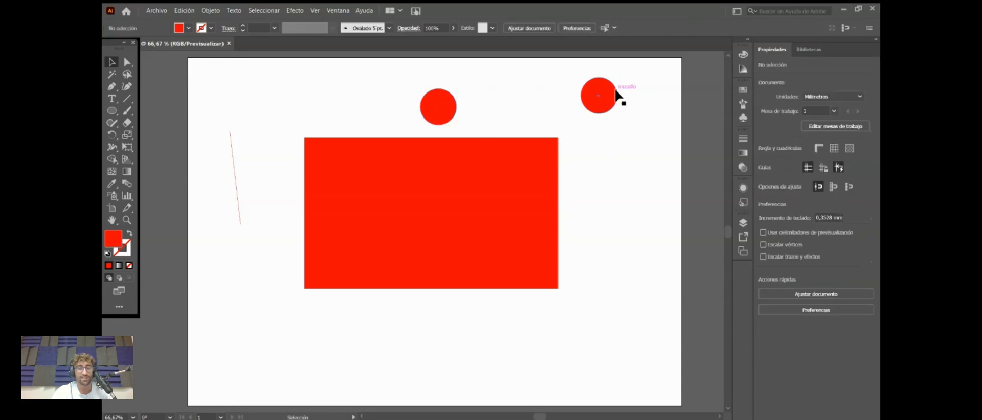
# Step: Move the copied circle back beside the original, aligned at the same height with a small gap between them
pyautogui.moveTo(607, 96); pyautogui.dragTo(522, 93)
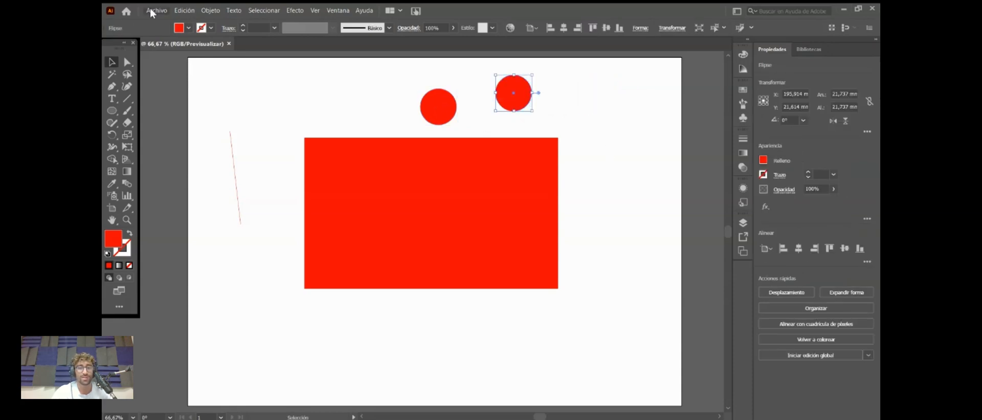
pyautogui.moveTo(462, 82); pyautogui.dragTo(393, 132)
pyautogui.moveTo(512, 103); pyautogui.dragTo(480, 117)
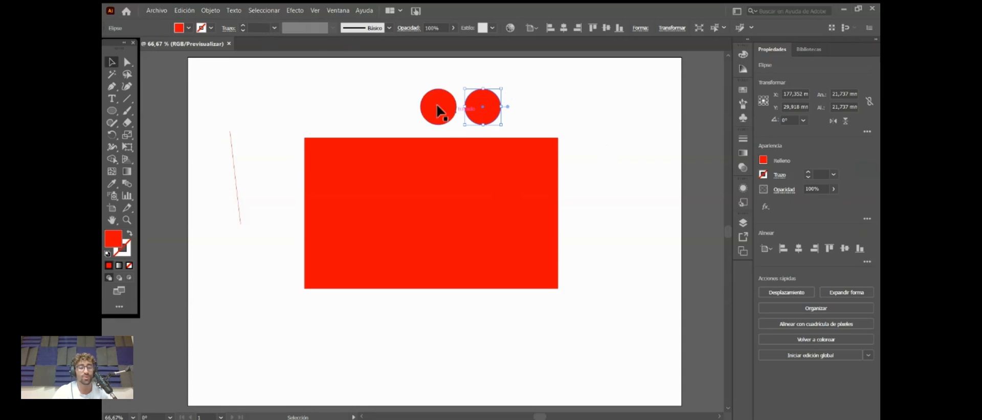
# Step: Duplicate the second circle to its right to make a row of three evenly spaced circles, and deselect it
pyautogui.click(481, 153)
pyautogui.click(487, 106)
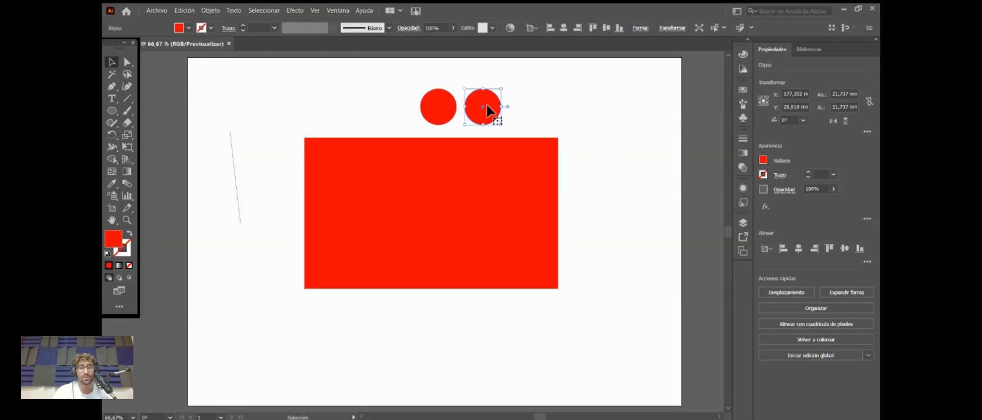
pyautogui.moveTo(490, 105); pyautogui.dragTo(531, 106)
pyautogui.click(615, 171)
# Step: Change the fill of the first circle in the row to a slightly lighter red
pyautogui.click(555, 145)
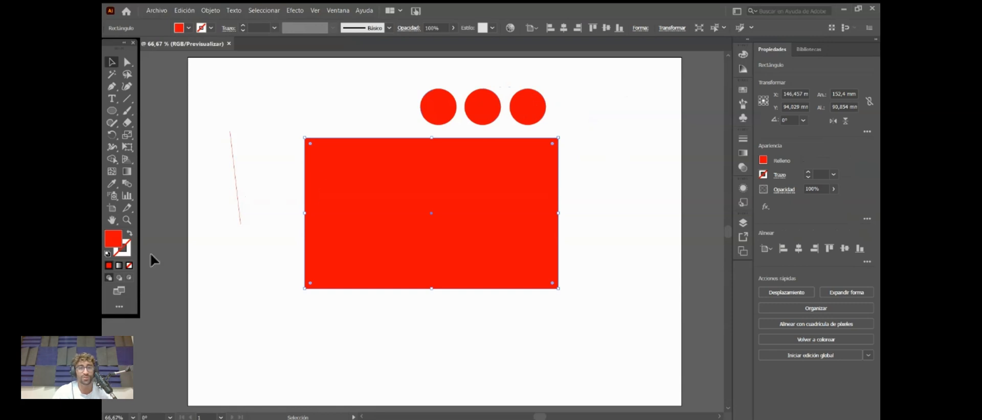
pyautogui.click(439, 116)
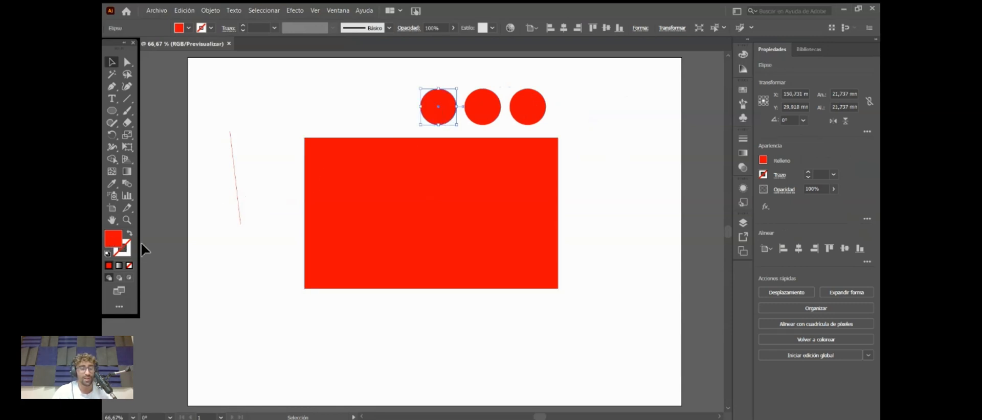
pyautogui.doubleClick(113, 238)
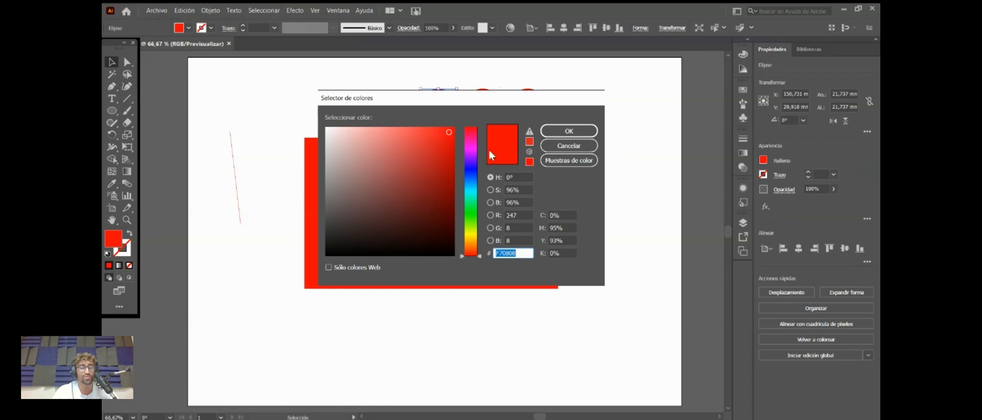
pyautogui.moveTo(486, 94); pyautogui.dragTo(485, 154)
pyautogui.moveTo(394, 221)
pyautogui.mouseDown()
pyautogui.moveTo(384, 230)
pyautogui.moveTo(427, 216)
pyautogui.moveTo(423, 207)
pyautogui.moveTo(446, 191)
pyautogui.mouseUp()
pyautogui.press('Return')
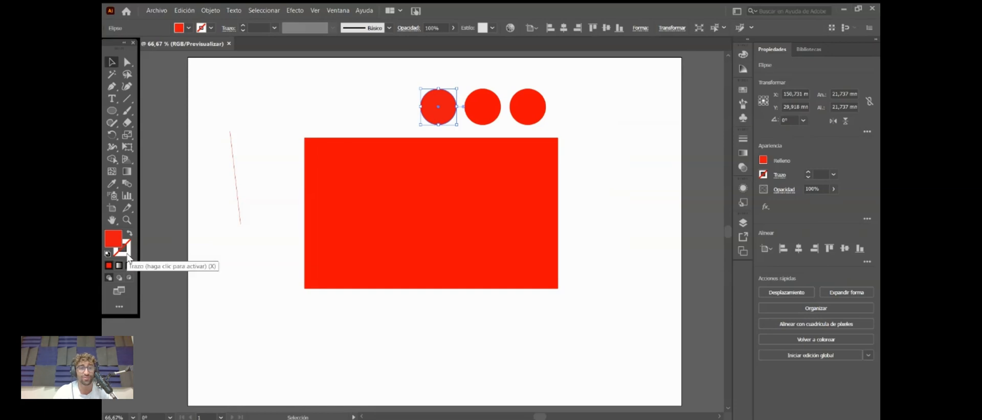
# Step: Give the rectangle a near-black 020202 stroke, deselect it and check the outline
pyautogui.click(379, 218)
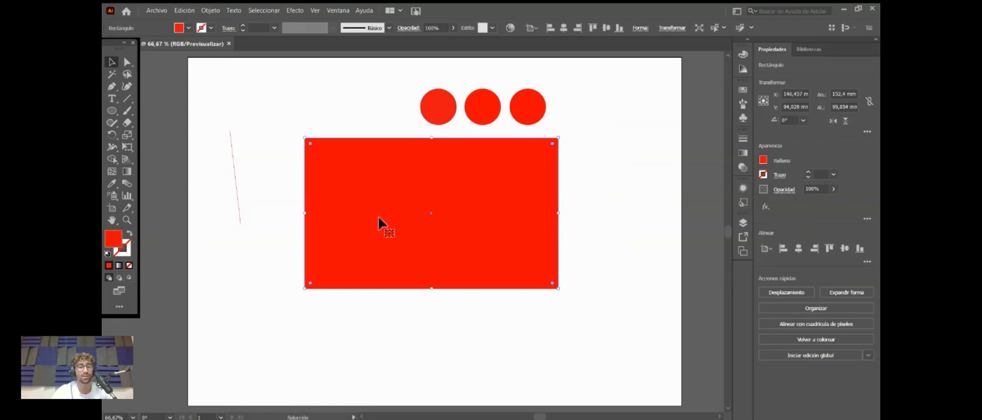
pyautogui.doubleClick(129, 249)
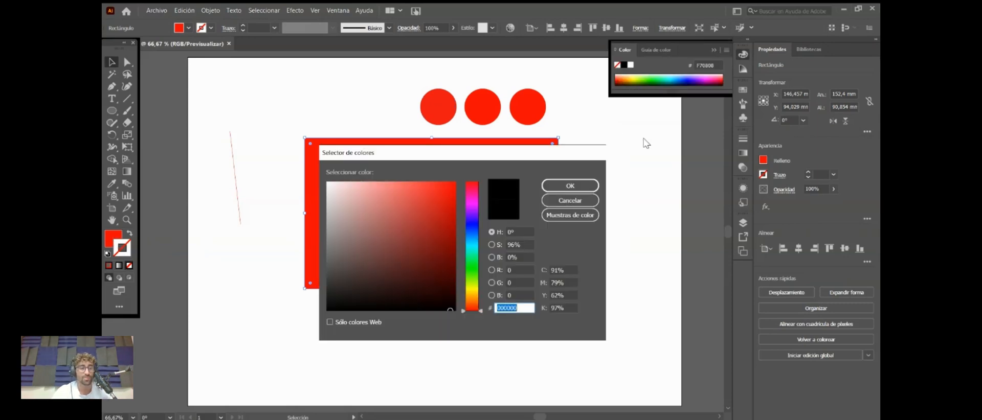
pyautogui.moveTo(357, 298); pyautogui.dragTo(329, 307)
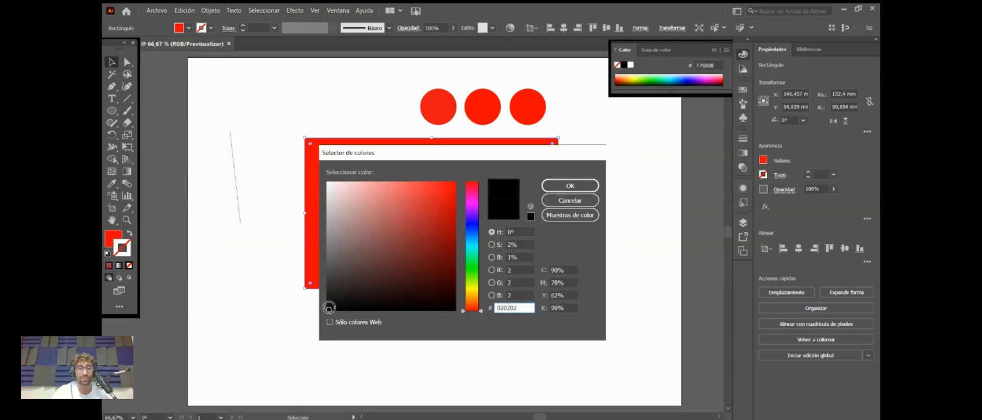
pyautogui.click(567, 188)
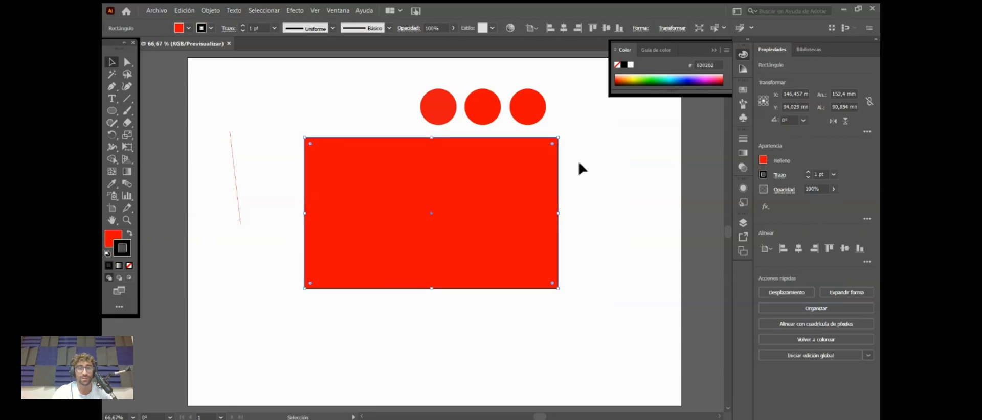
pyautogui.click(194, 84)
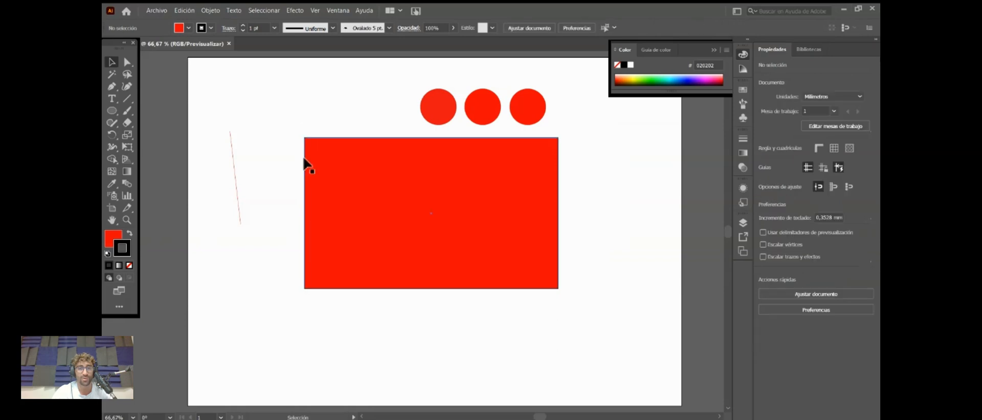
pyautogui.scroll(2, 470, 130)
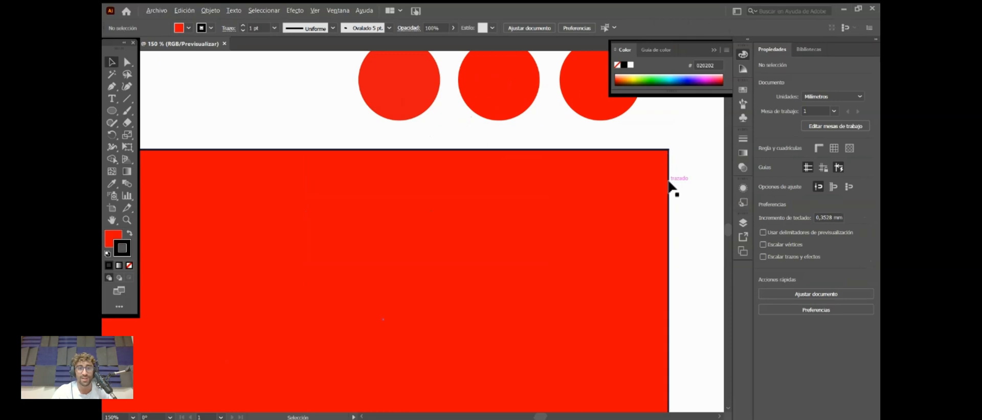
pyautogui.scroll(1, 659, 256)
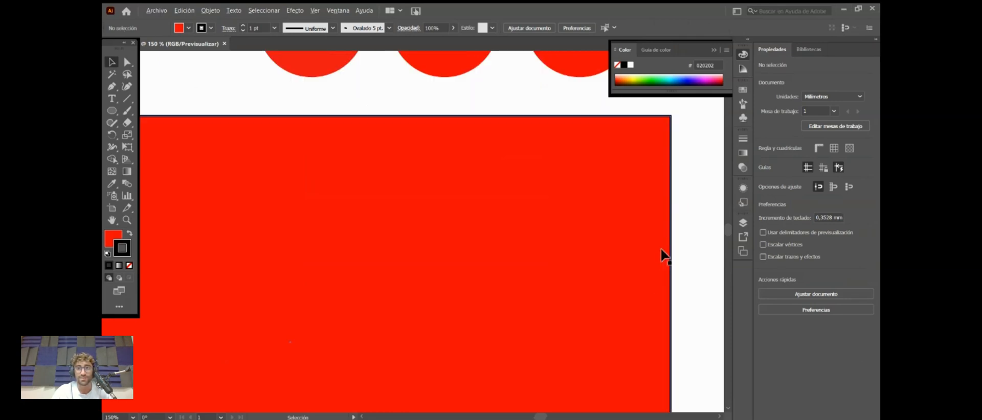
pyautogui.scroll(-1, 627, 233)
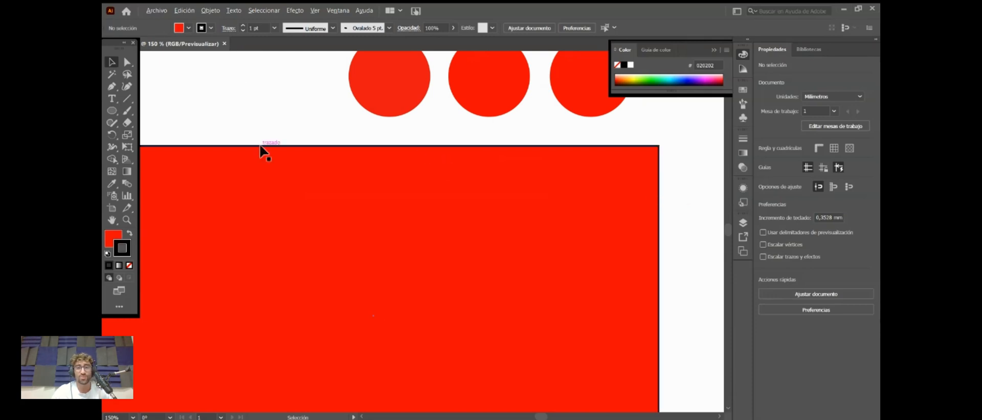
pyautogui.scroll(-1, 541, 171)
pyautogui.scroll(-1, 542, 171)
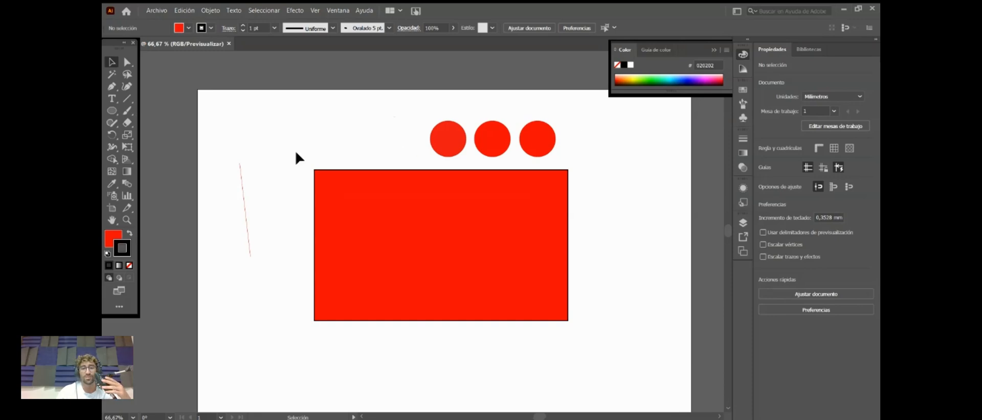
# Step: Paint two wavy black brush strokes with the 5 pt oval brush, above and left of the rectangle
pyautogui.click(127, 110)
pyautogui.moveTo(231, 134)
pyautogui.mouseDown()
pyautogui.moveTo(323, 136)
pyautogui.moveTo(394, 113)
pyautogui.mouseUp()
pyautogui.moveTo(348, 149)
pyautogui.mouseDown()
pyautogui.moveTo(284, 209)
pyautogui.moveTo(297, 283)
pyautogui.moveTo(262, 329)
pyautogui.mouseUp()
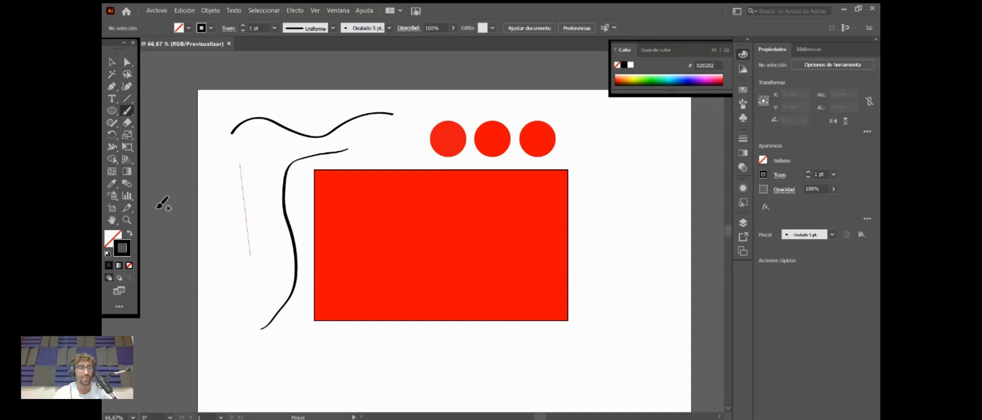